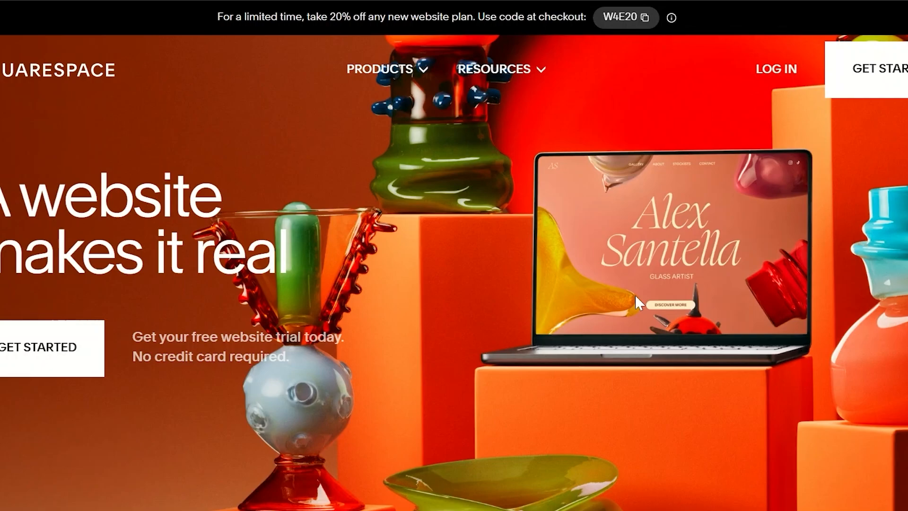
Submit Education as the site topic and create the account through Google with the listed account
scroll(636, 296, "down", 1)
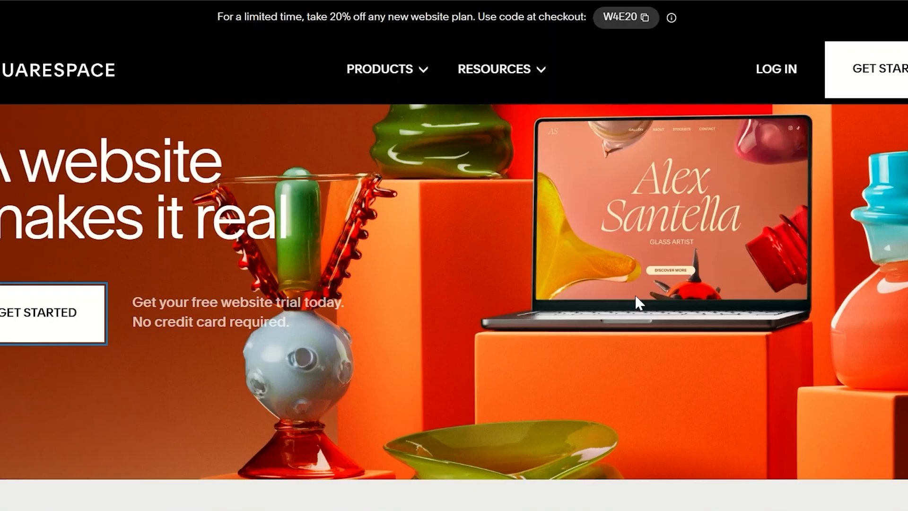
scroll(639, 303, "down", 1)
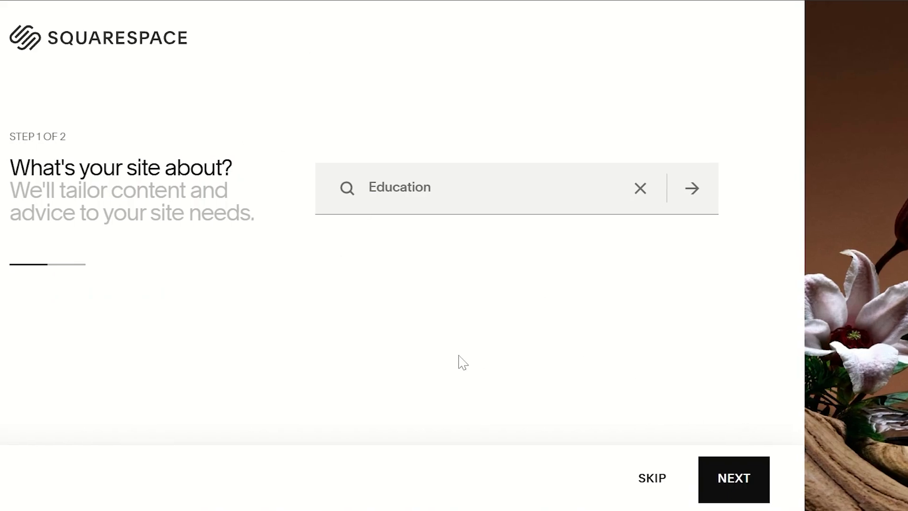
left_click(733, 482)
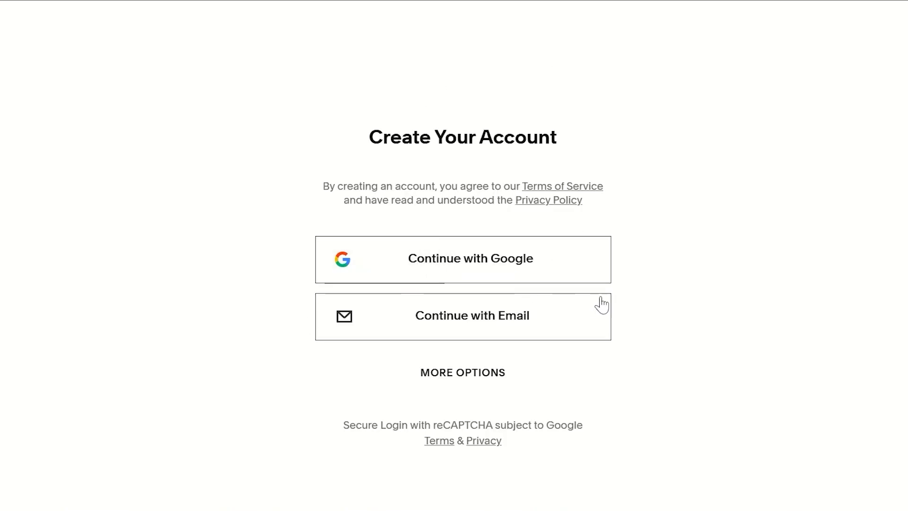
left_click(483, 247)
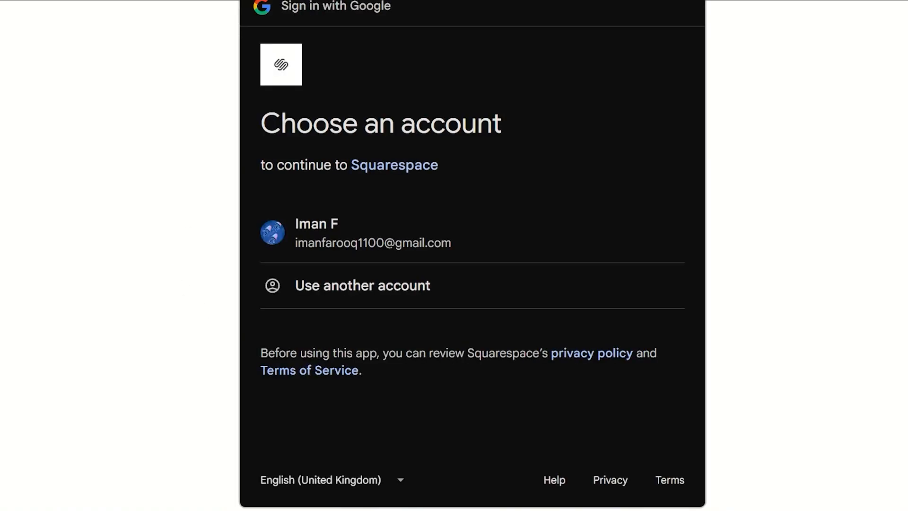
left_click(431, 245)
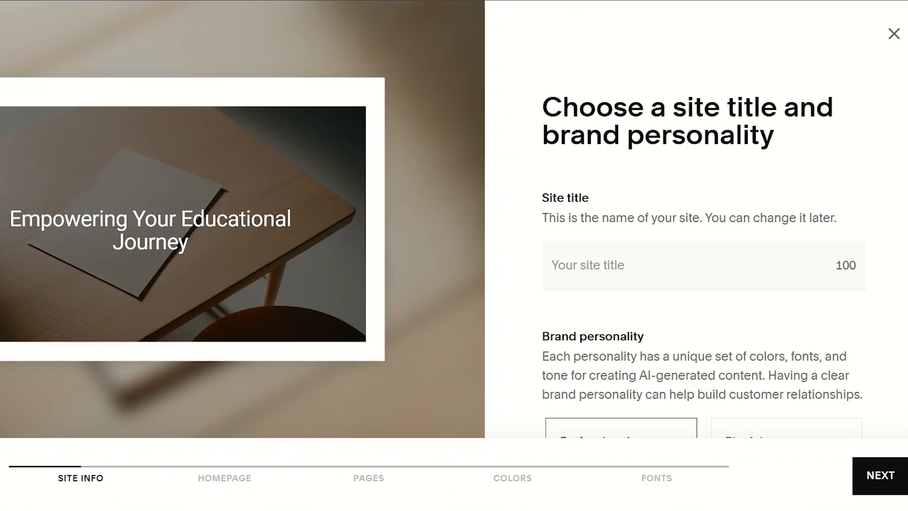
Set the site title to "blueprintai"
scroll(755, 174, "down", 3)
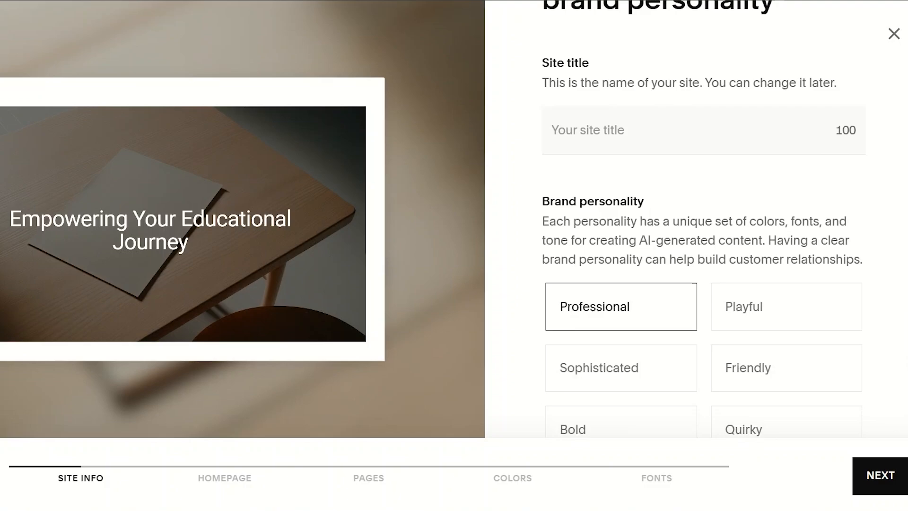
left_click(755, 144)
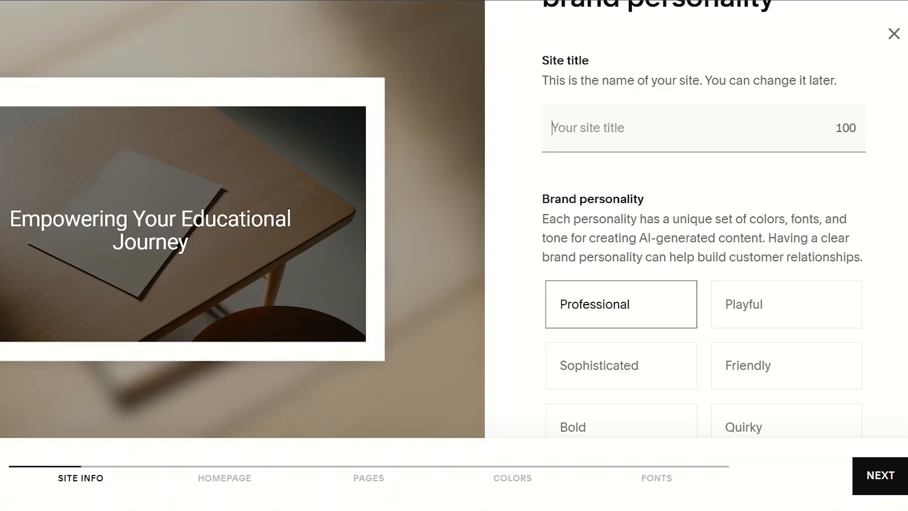
type("blue")
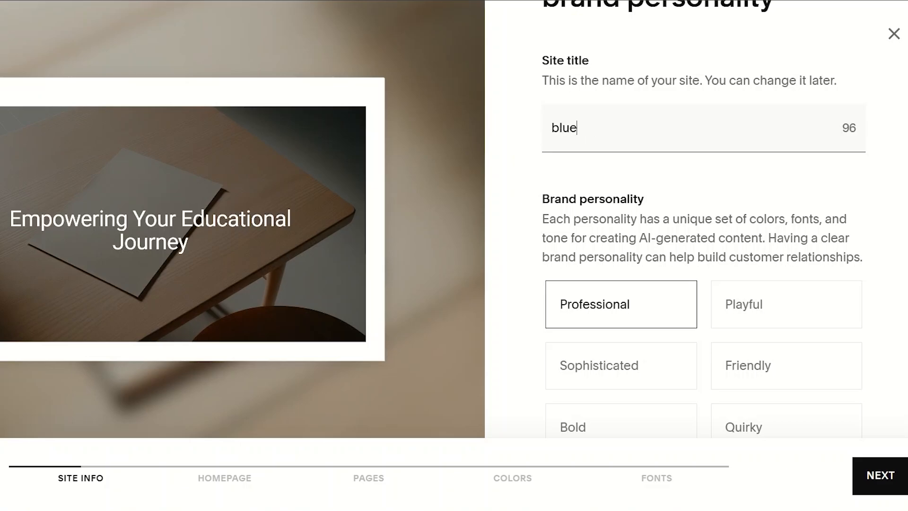
type("printai")
Choose Innovative as the brand personality and proceed to the homepage setup
scroll(703, 217, "down", 2)
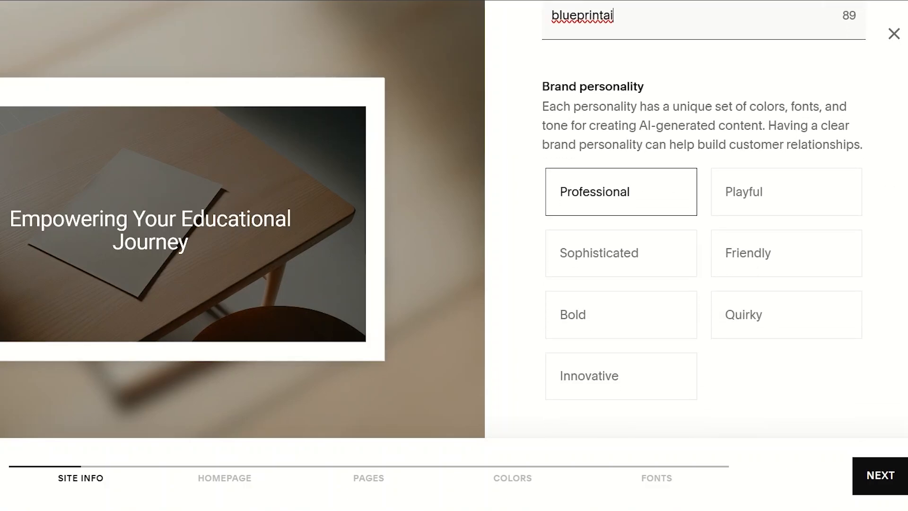
left_click(636, 396)
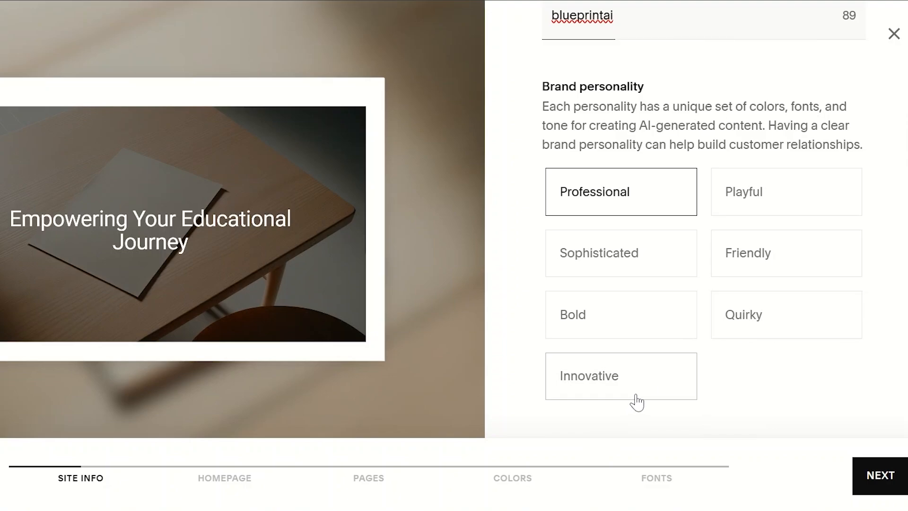
left_click(637, 395)
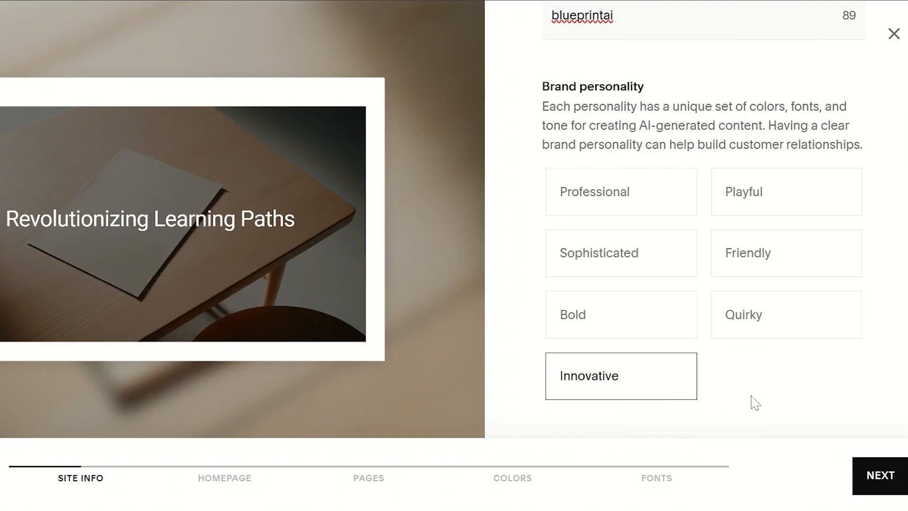
left_click(880, 483)
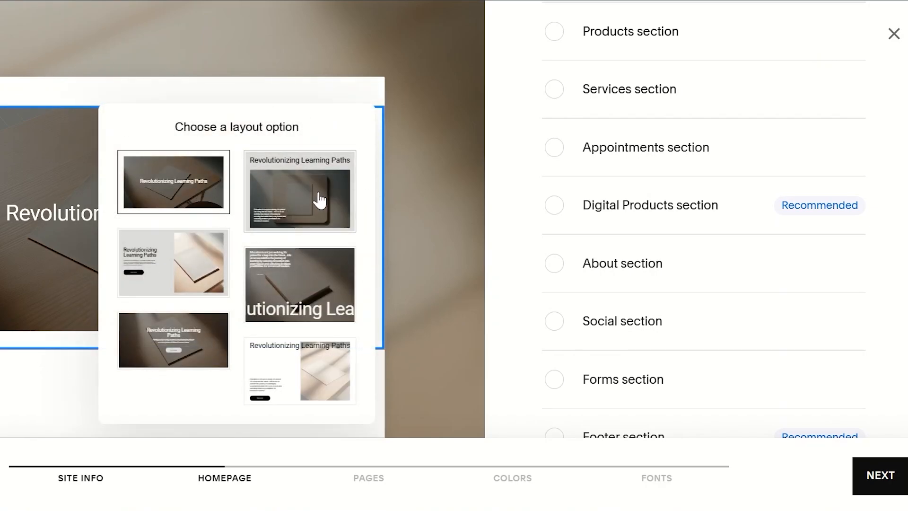
Apply the intro section layout with centred heading, text and button over a full background image
left_click(192, 357)
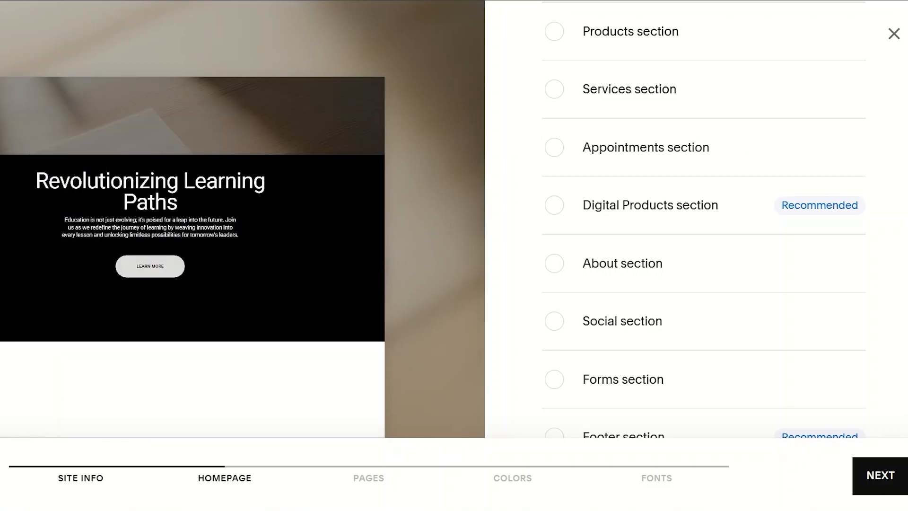
scroll(897, 60, "up", 5)
scroll(704, 227, "down", 2)
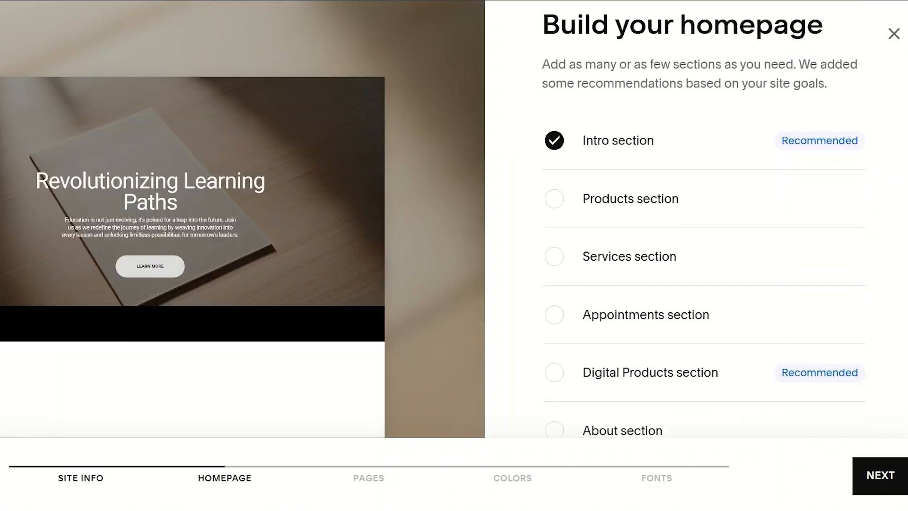
Add the Services, Appointments and About sections to the homepage and proceed to the page selection
scroll(703, 227, "down", 2)
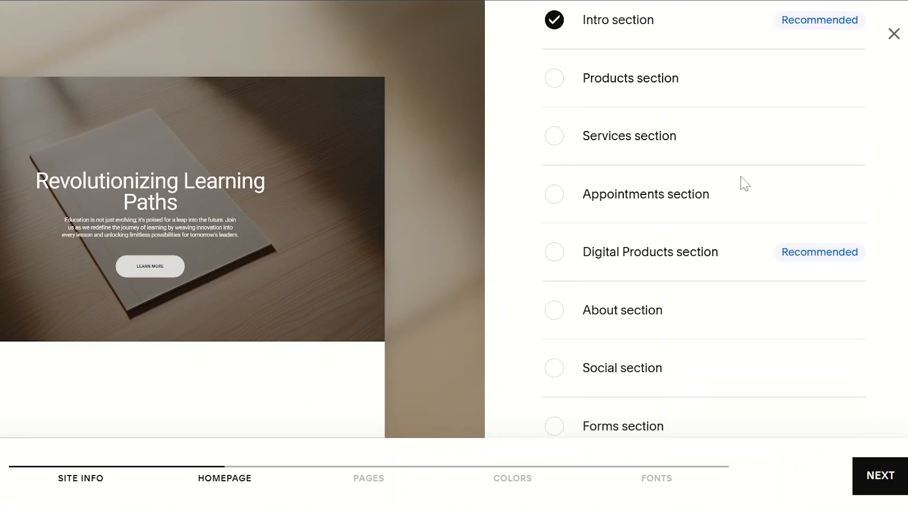
left_click(553, 137)
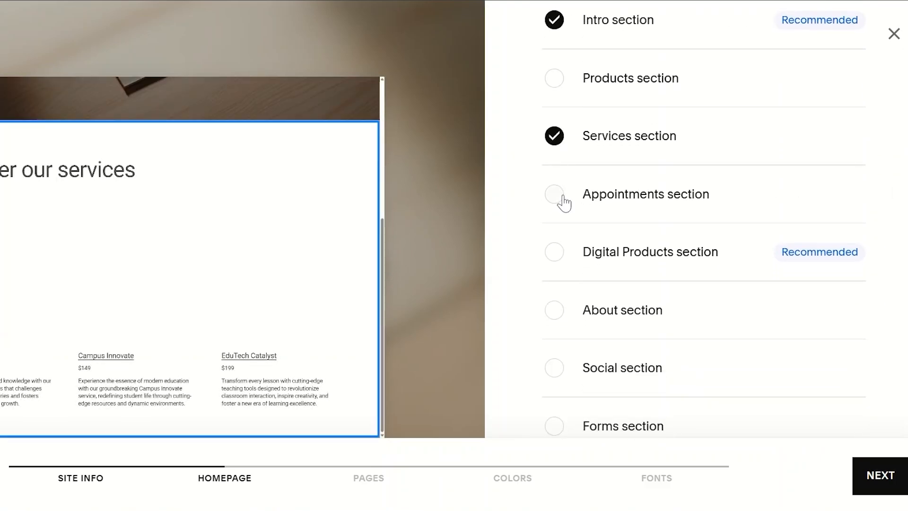
left_click(562, 202)
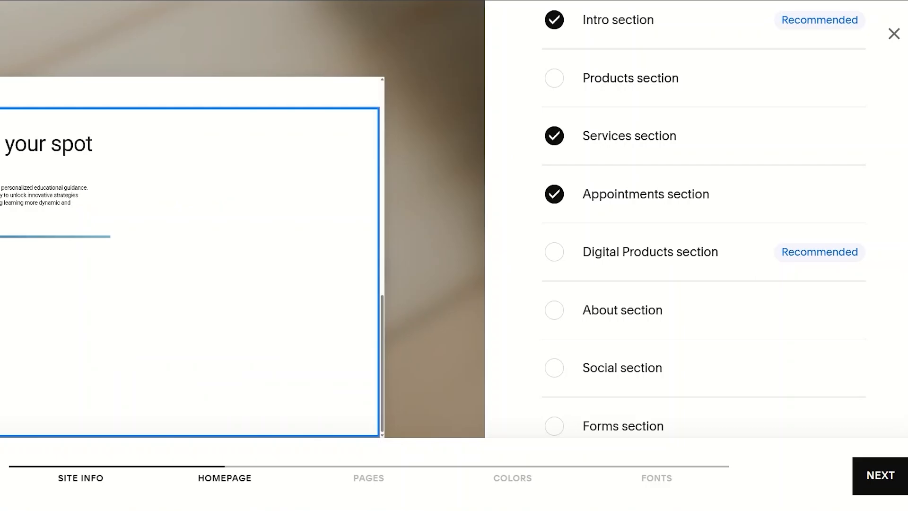
scroll(704, 227, "down", 2)
left_click(588, 256)
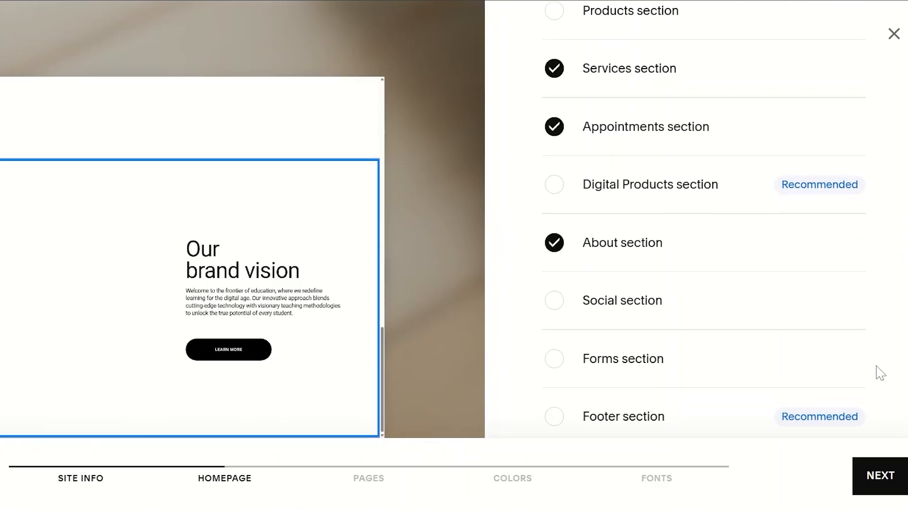
scroll(864, 233, "up", 6)
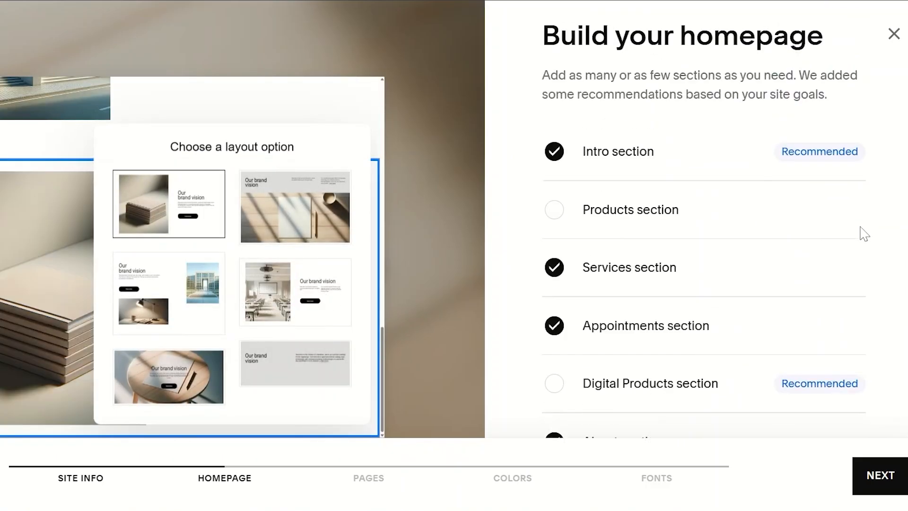
left_click(880, 475)
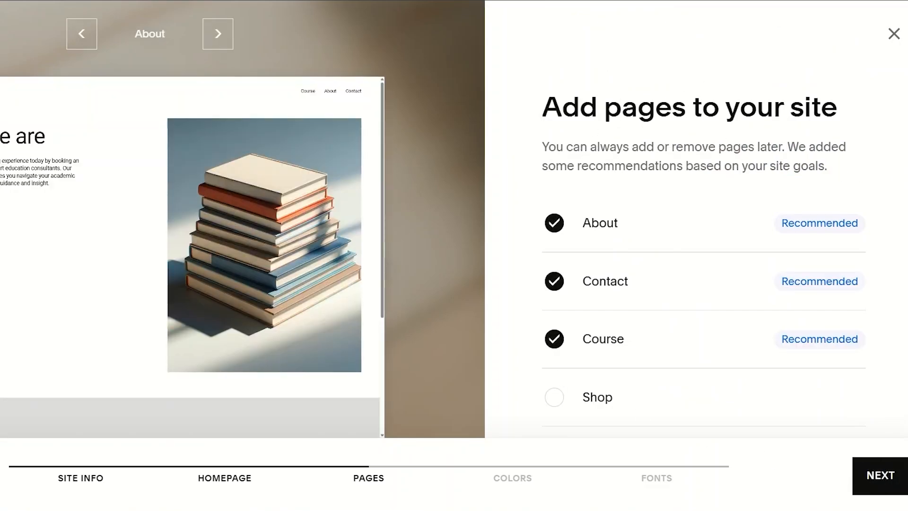
Add the Shop and Appointments pages to the recommended site pages and proceed to the color selection
scroll(703, 227, "down", 3)
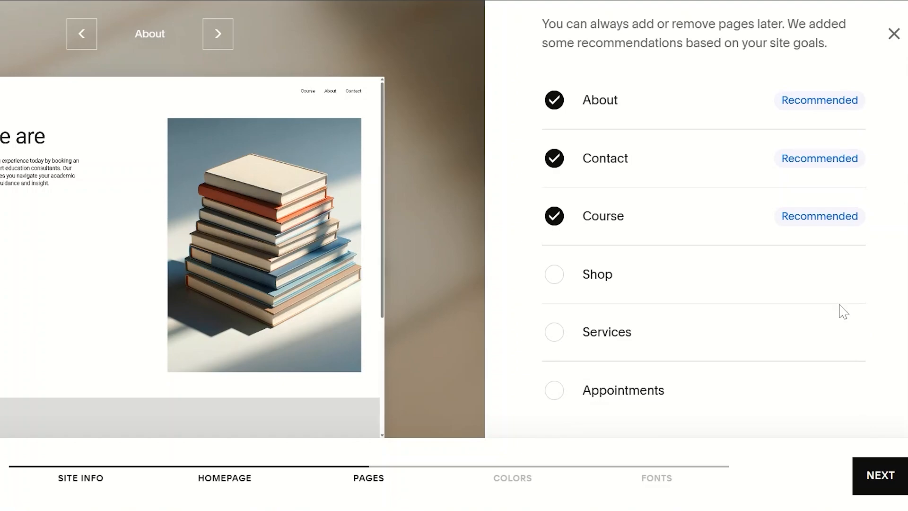
left_click(566, 281)
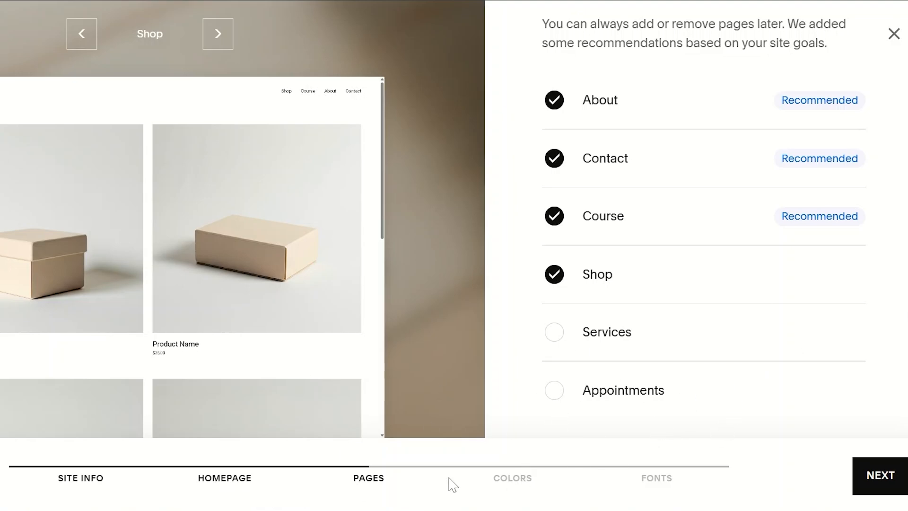
left_click(555, 391)
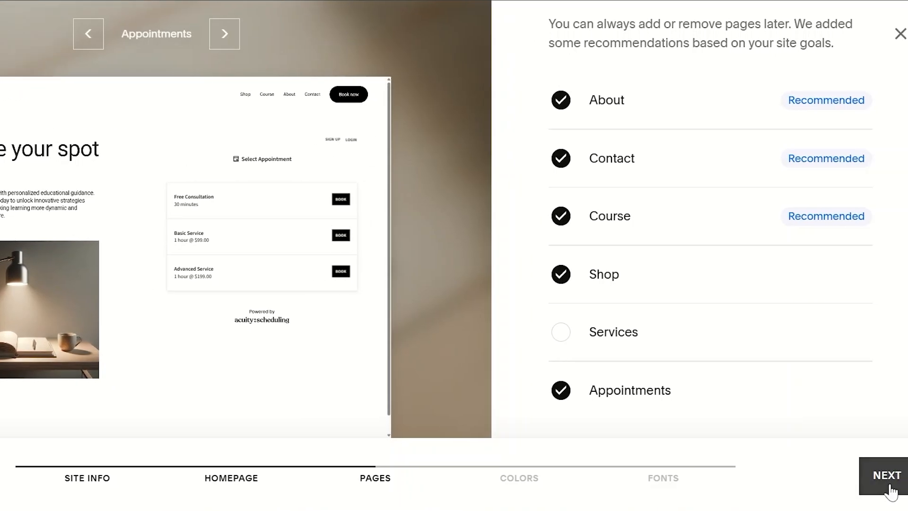
left_click(889, 488)
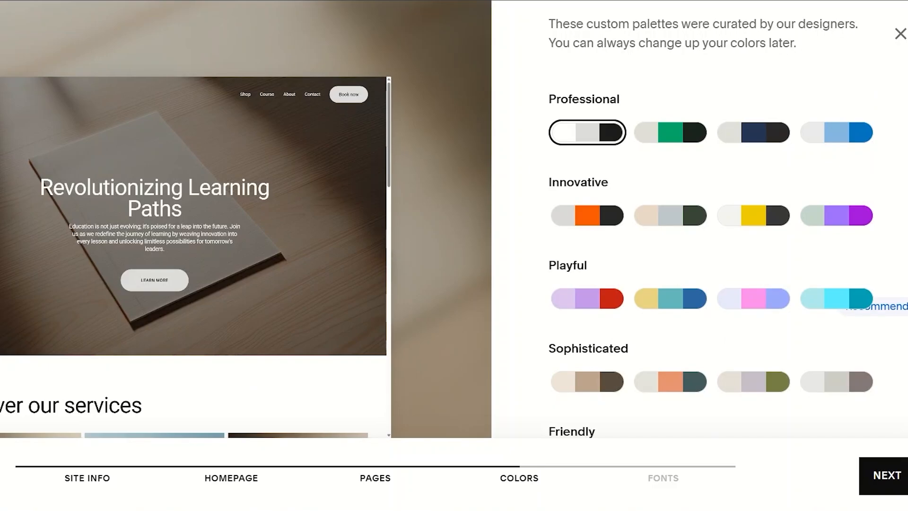
Try the Professional navy palette and the Innovative orange palette on the site preview
scroll(710, 255, "up", 2)
scroll(710, 256, "down", 1)
scroll(710, 283, "down", 2)
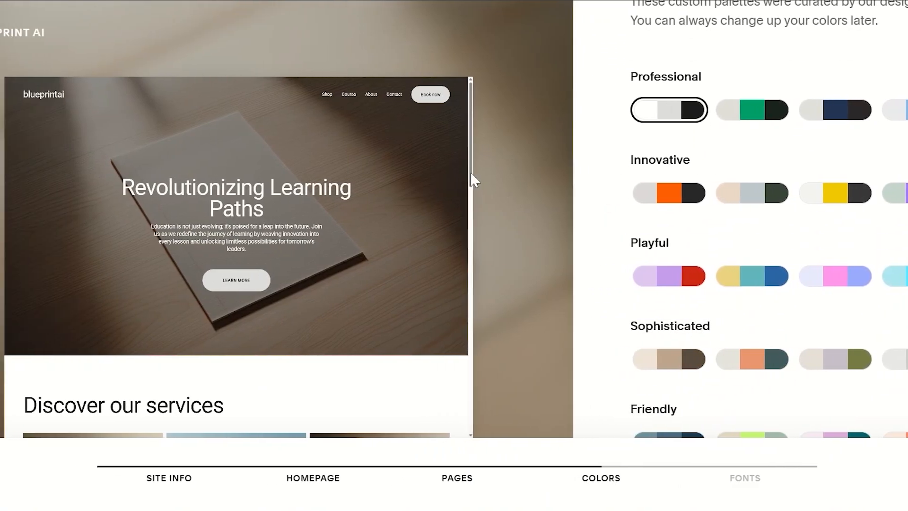
left_click_drag(470, 172, 476, 118)
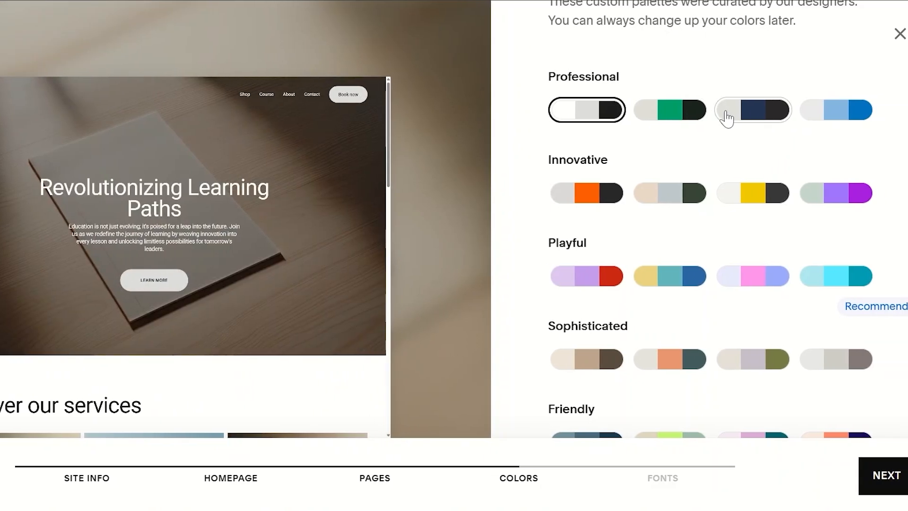
left_click(726, 119)
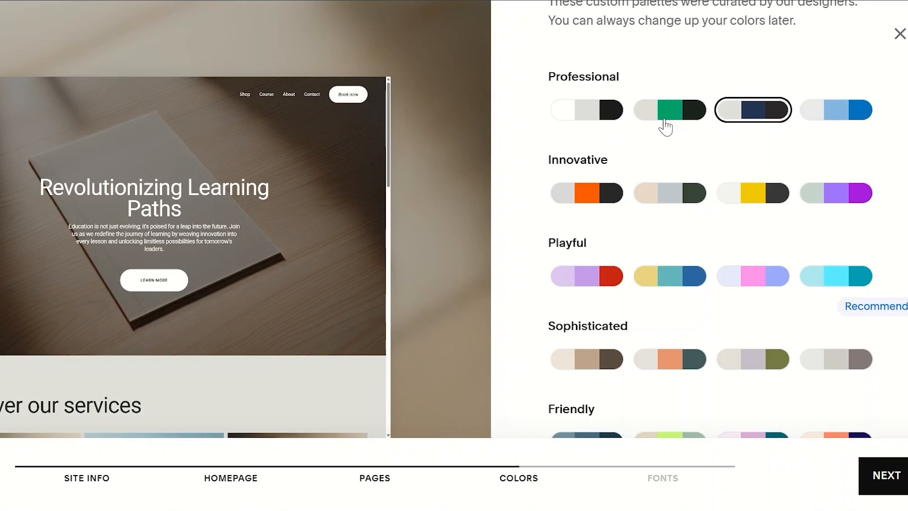
scroll(825, 159, "down", 1)
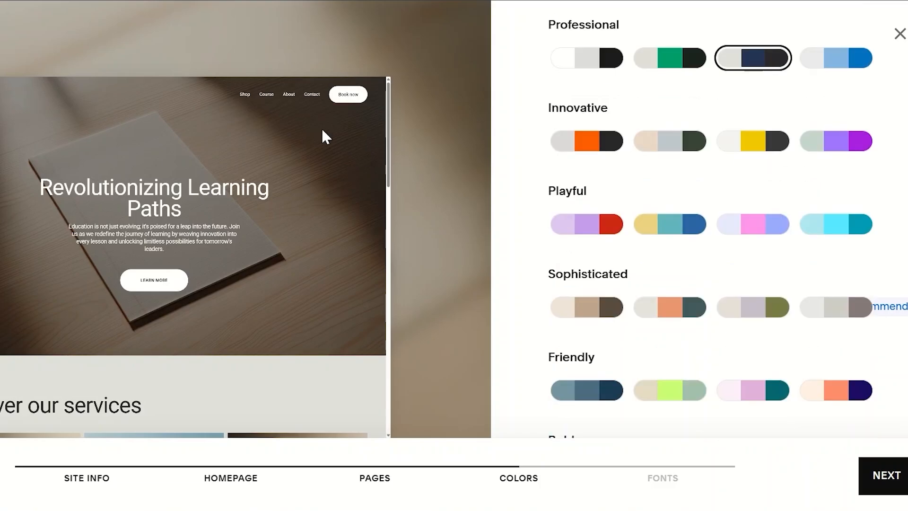
left_click_drag(385, 151, 392, 314)
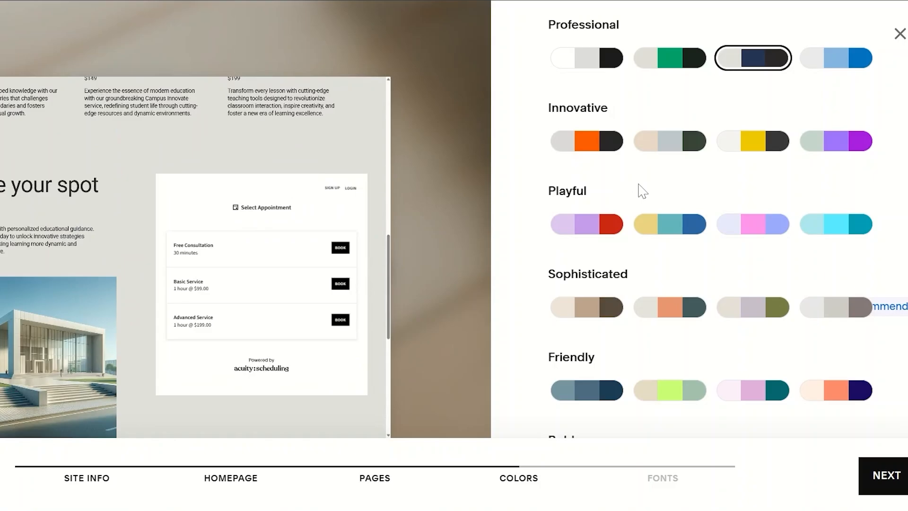
left_click(597, 143)
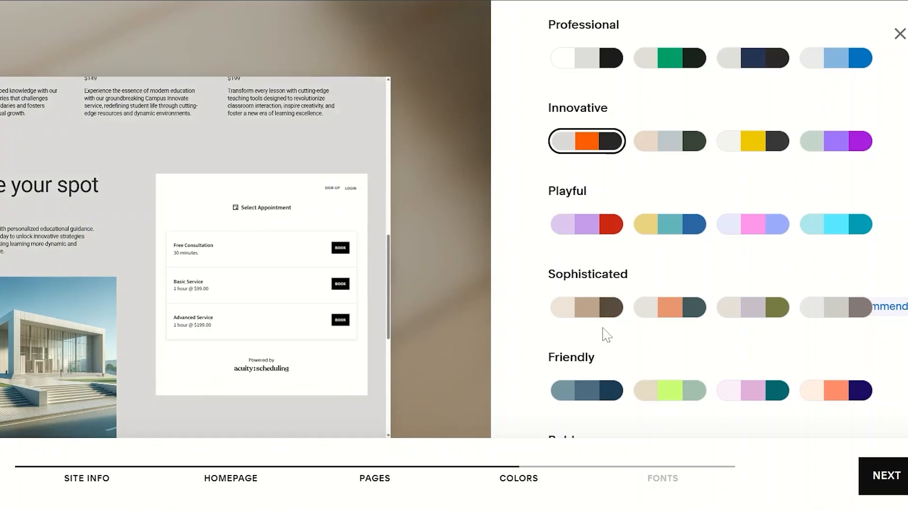
Apply the Sophisticated beige and brown color palette and proceed to the font selection
left_click(595, 312)
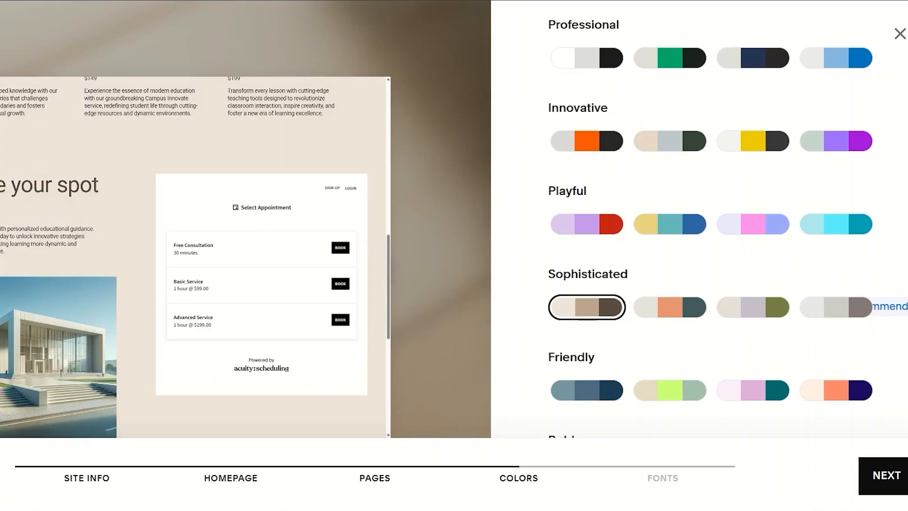
scroll(709, 218, "down", 4)
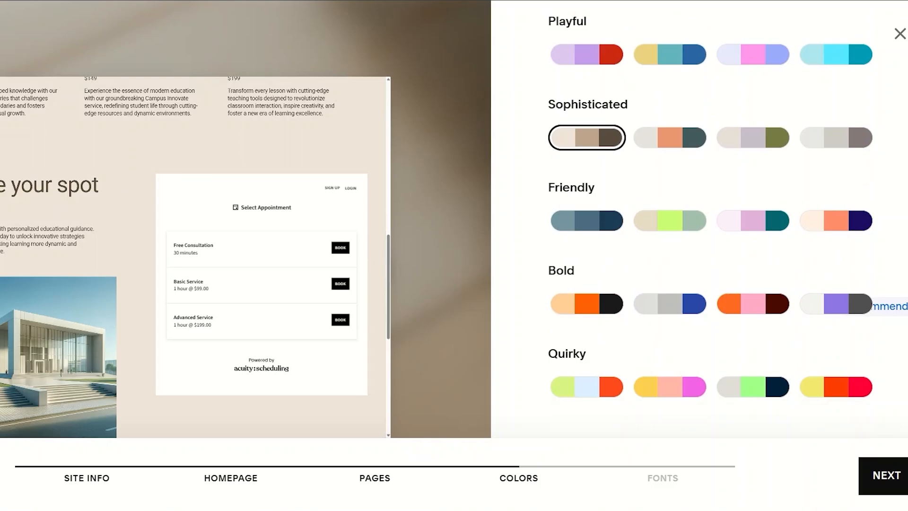
left_click(884, 475)
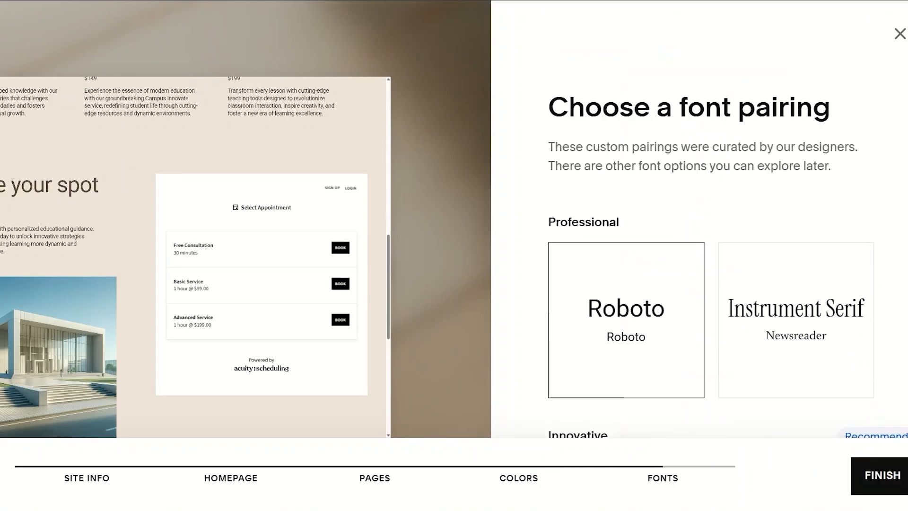
Choose the Playful font pairing of Shrikhand with Bitter
scroll(710, 217, "down", 5)
scroll(709, 218, "down", 4)
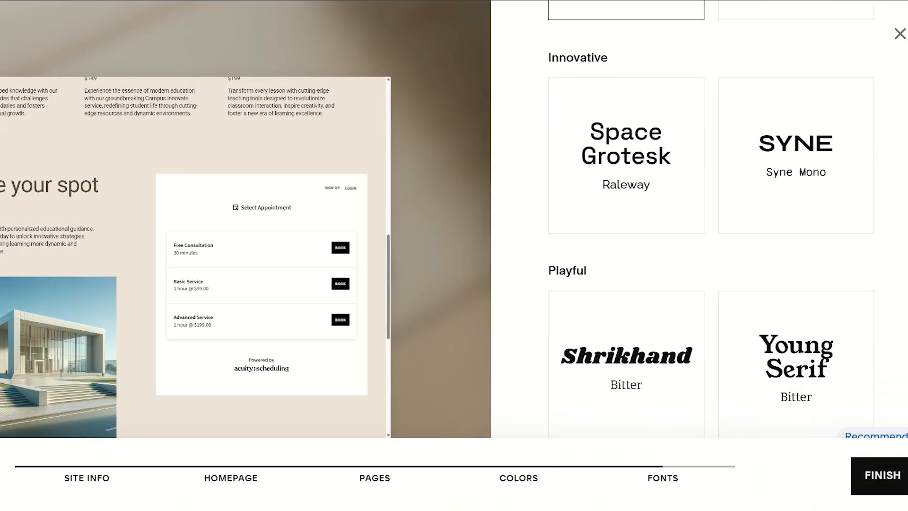
scroll(710, 217, "up", 8)
scroll(642, 279, "down", 7)
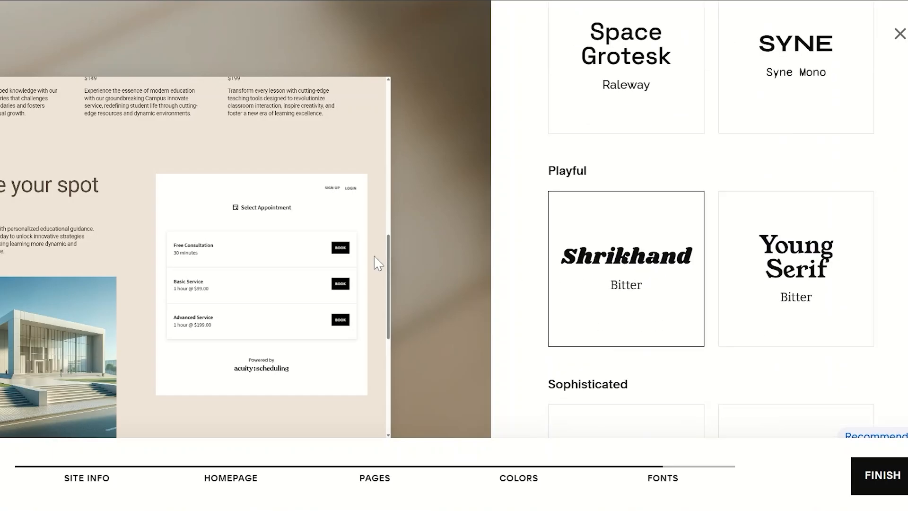
Try the Young Serif with Bitter font pairing, then choose the Professional Roboto with Roboto pairing and finish the site setup
left_click_drag(389, 268, 390, 124)
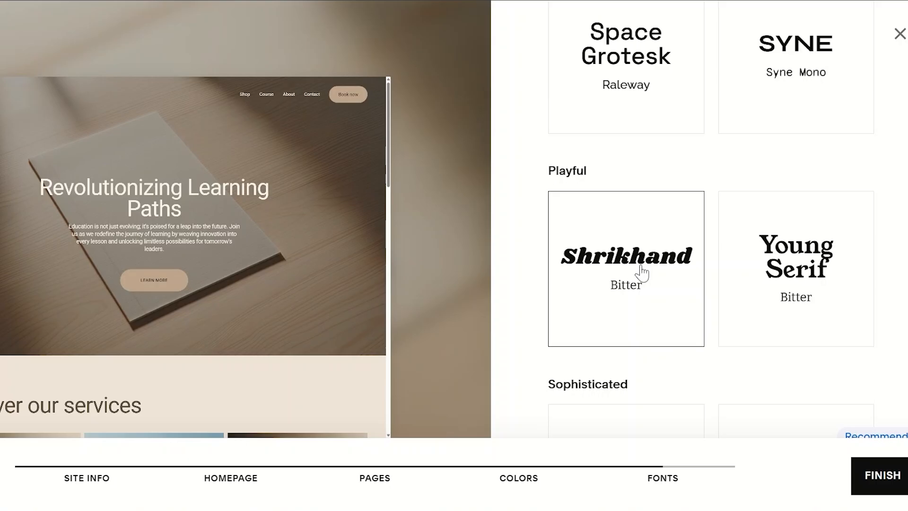
left_click(828, 251)
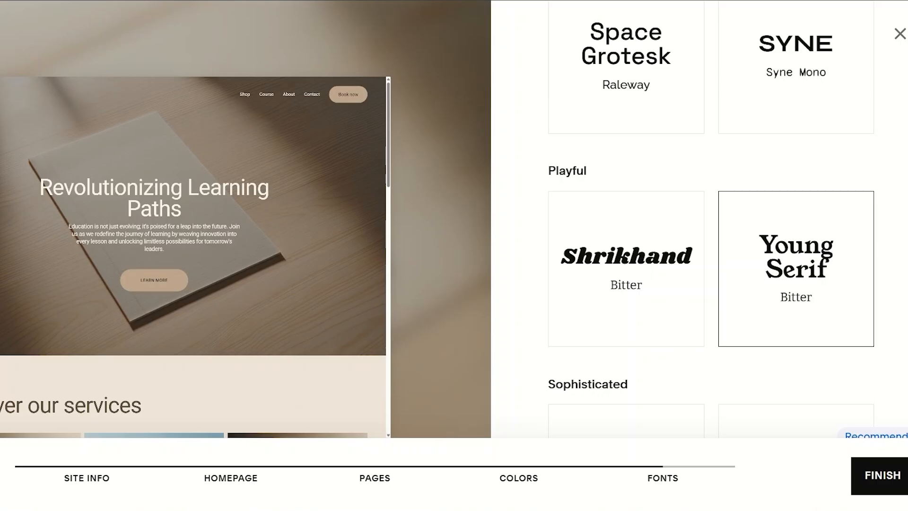
scroll(711, 220, "down", 12)
scroll(711, 220, "up", 20)
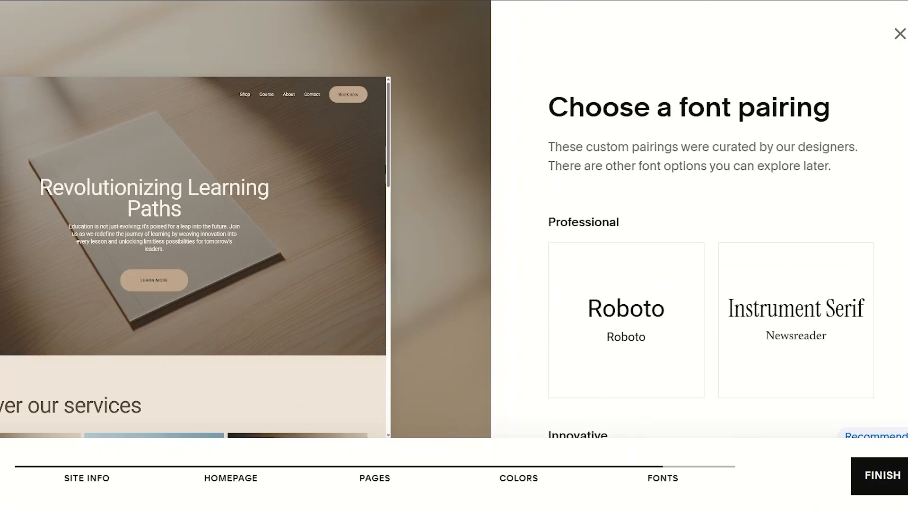
left_click(654, 327)
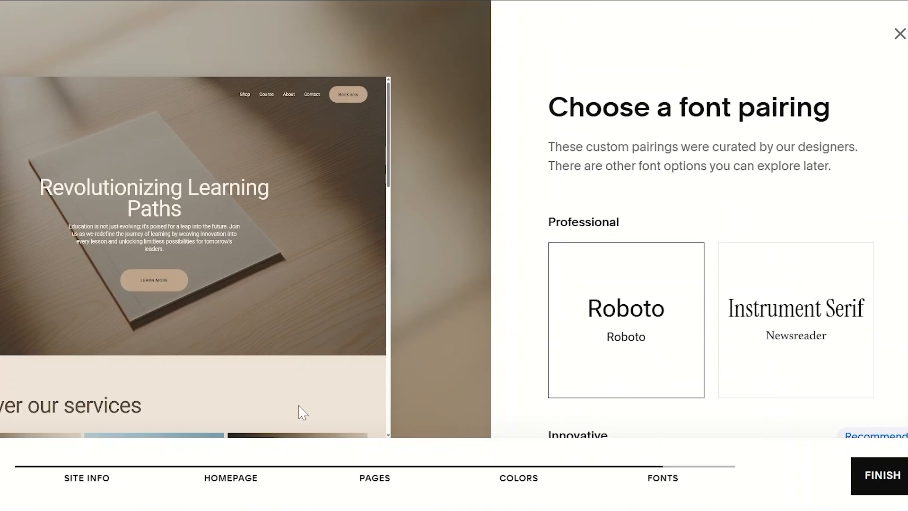
left_click(898, 478)
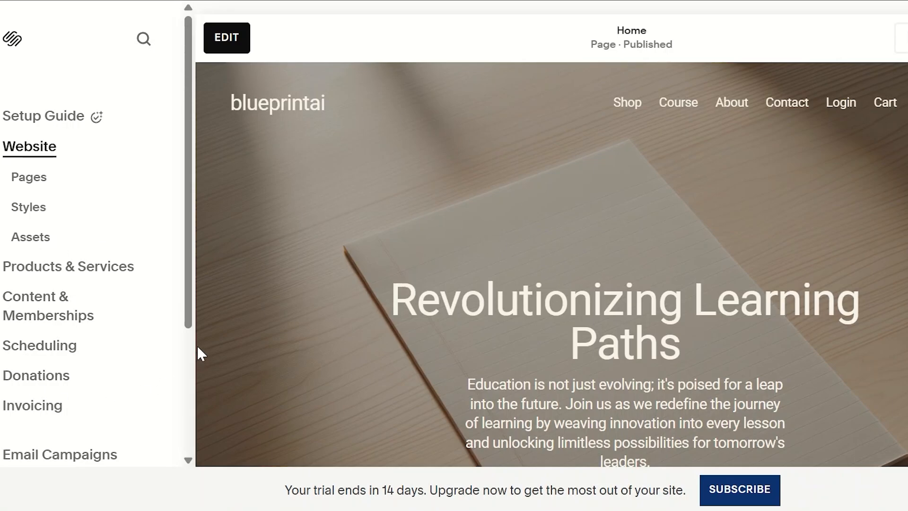
Open the site's page list and look through the Home page preview
left_click(47, 185)
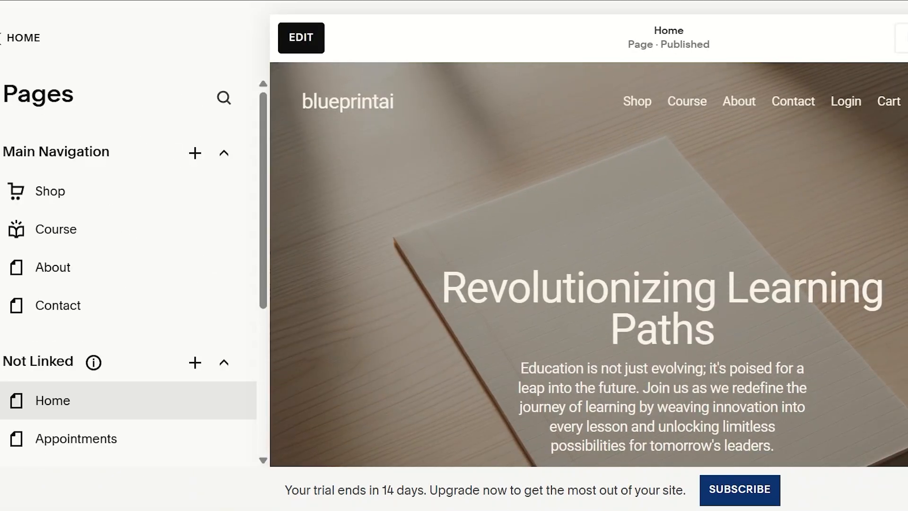
scroll(588, 265, "down", 20)
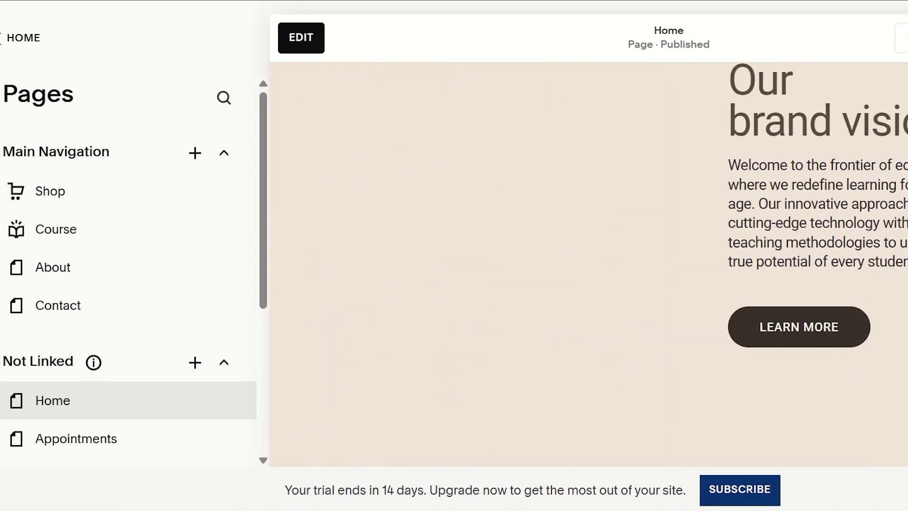
scroll(589, 265, "up", 20)
scroll(589, 264, "down", 6)
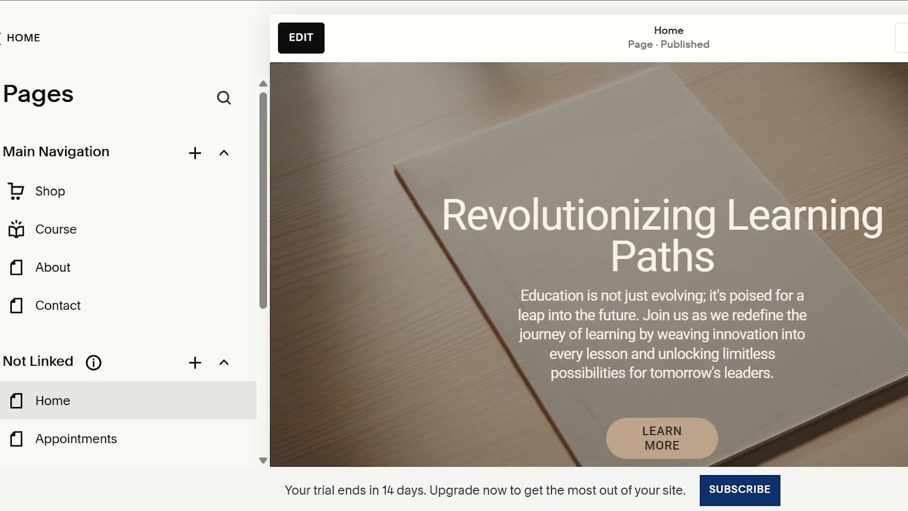
scroll(589, 265, "up", 6)
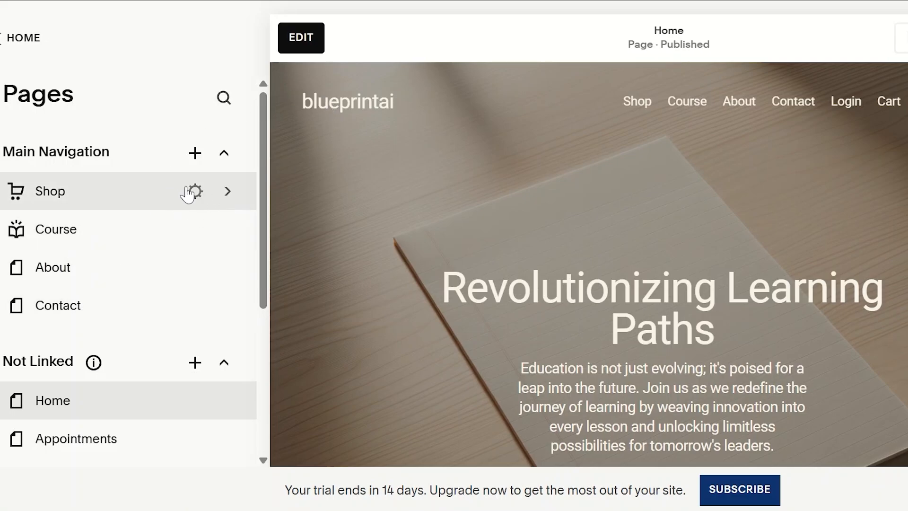
Open the Shop page for editing and start editing the site header
left_click(227, 194)
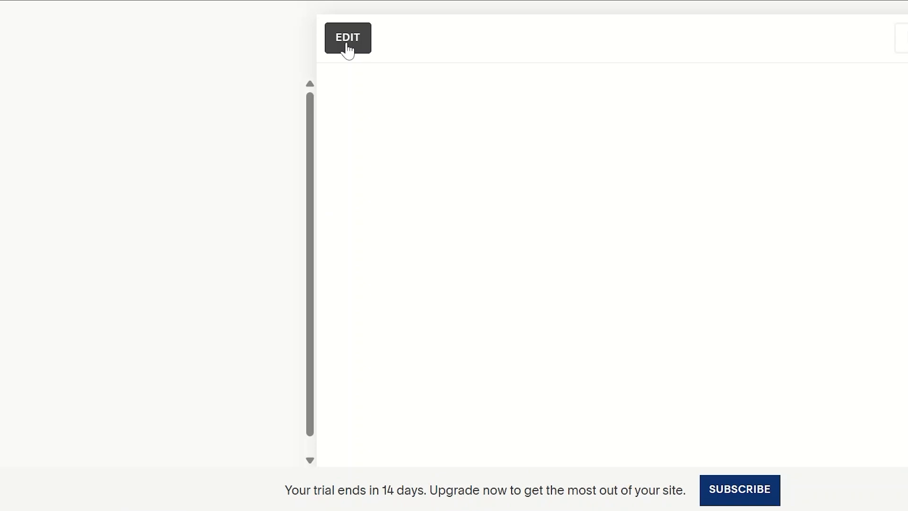
left_click(347, 45)
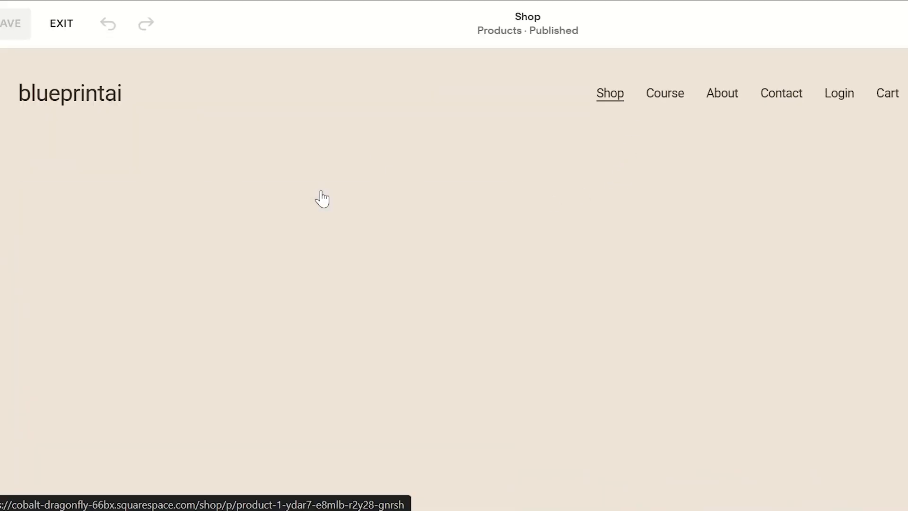
mouse_move(406, 64)
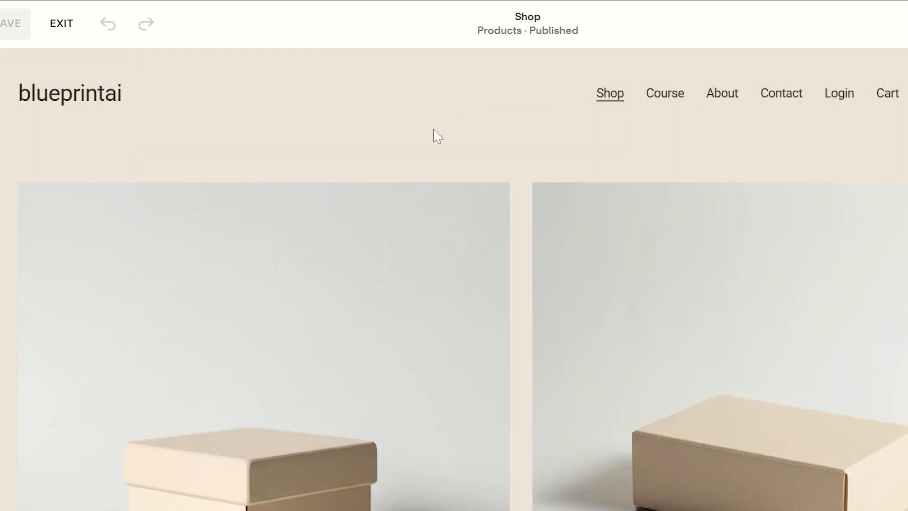
left_click(577, 99)
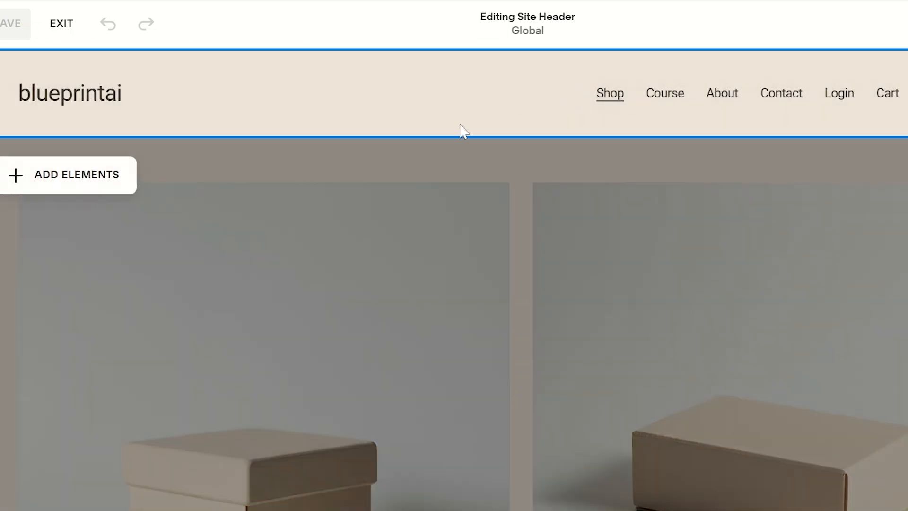
Turn the site header's Cart element off and back on
left_click(113, 175)
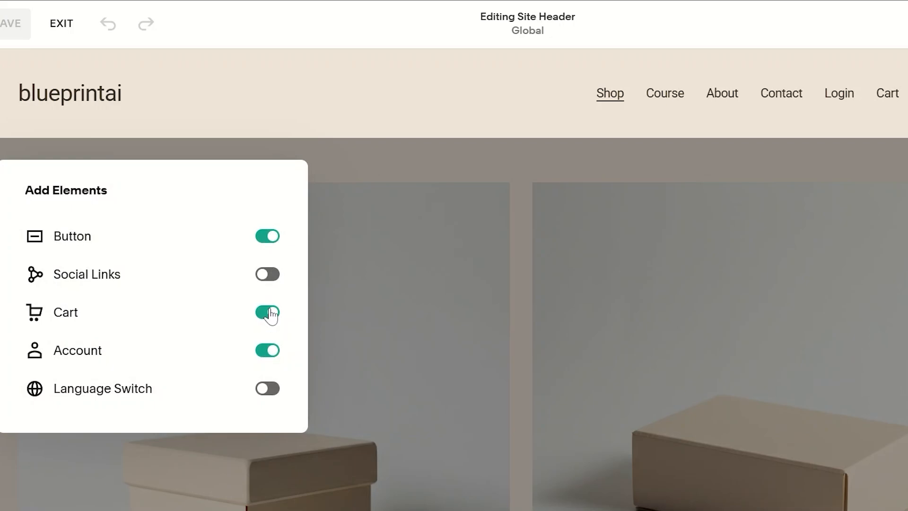
left_click(270, 314)
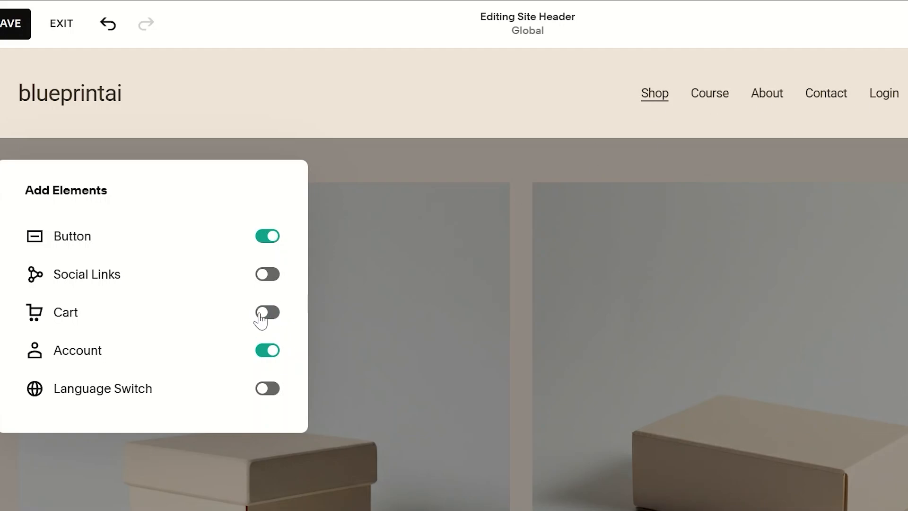
left_click(261, 316)
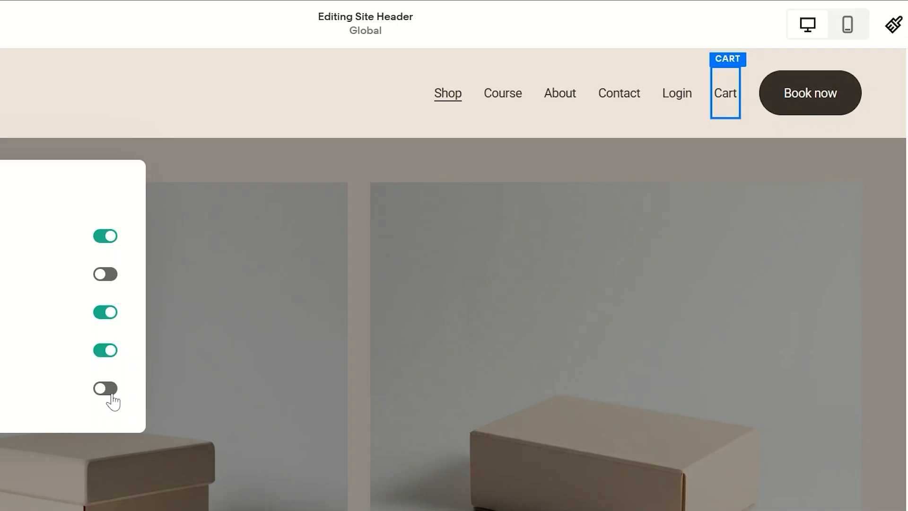
Try to enable the header's language switch and go to the language settings, leaving the editor without saving
left_click(112, 395)
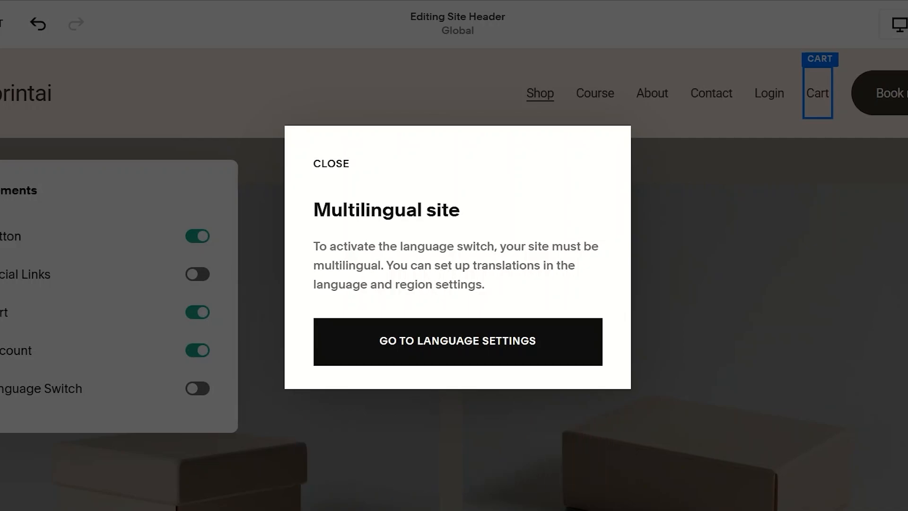
left_click(474, 355)
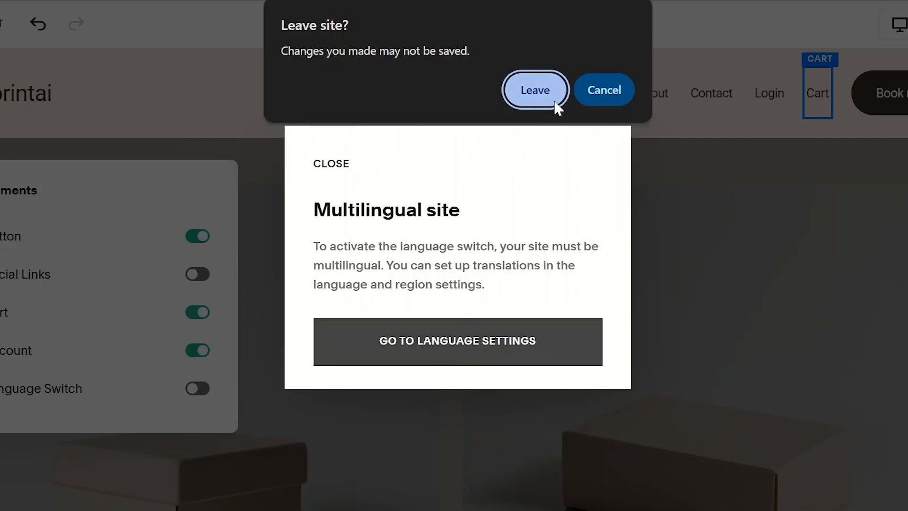
left_click(539, 91)
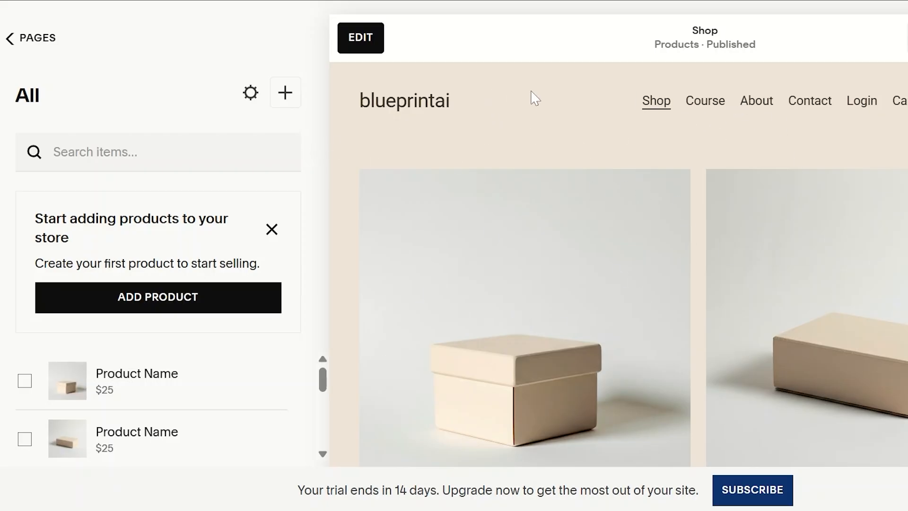
Reopen the Shop page for editing, look through its products and start editing the site header again
left_click(369, 37)
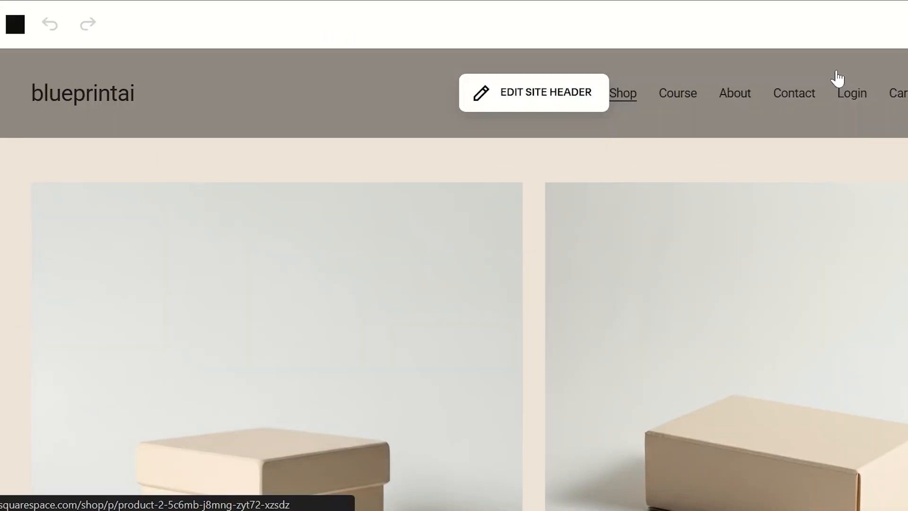
scroll(454, 284, "down", 5)
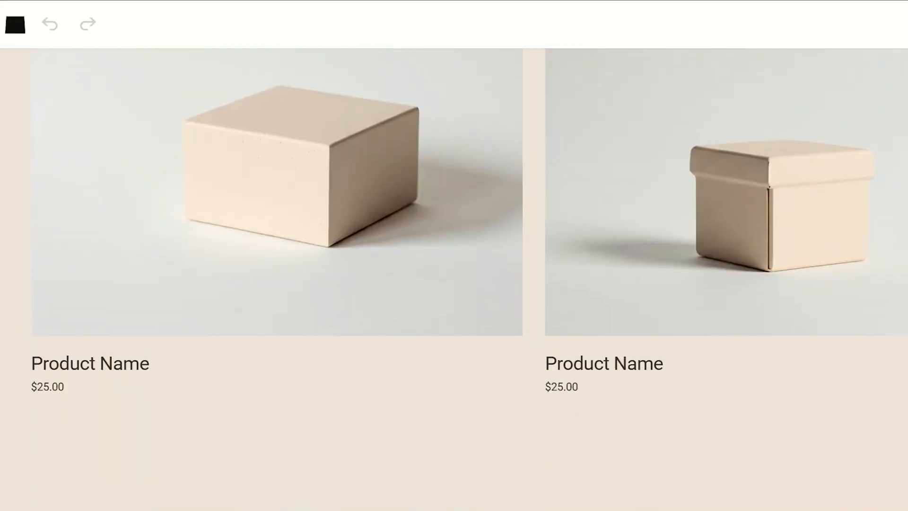
scroll(454, 284, "up", 5)
left_click(534, 101)
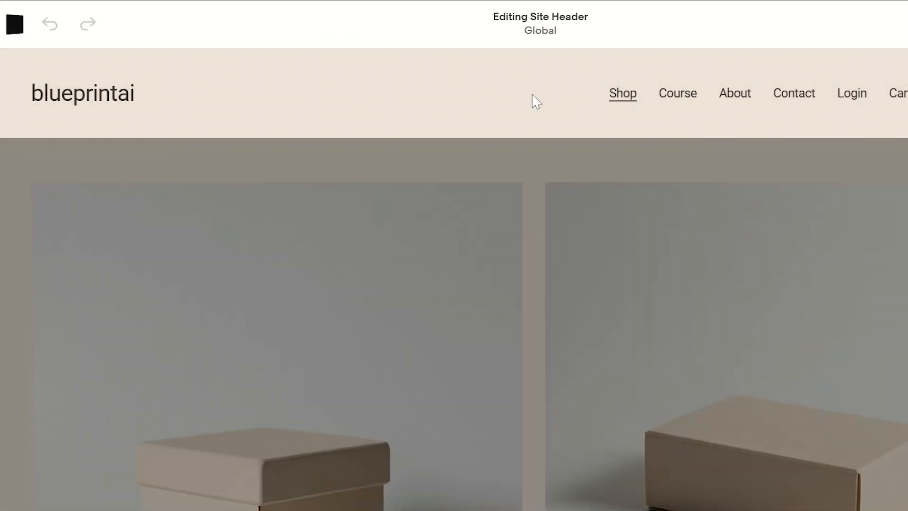
Open the header navigation's content list, try to move the Course link and close the list
left_click(680, 115)
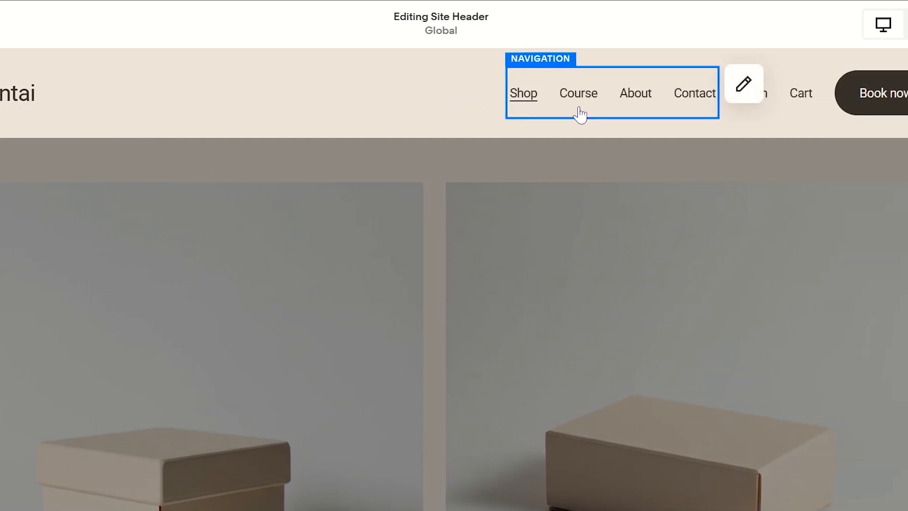
left_click(743, 84)
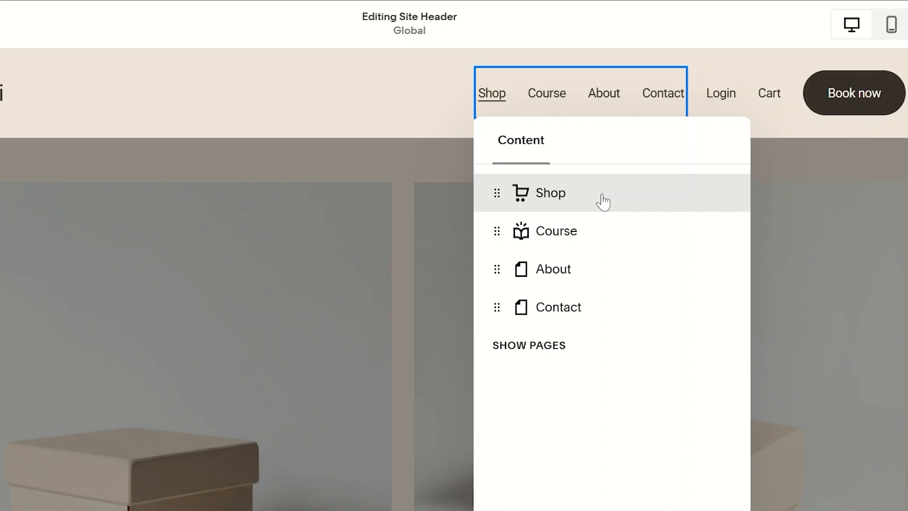
left_click_drag(623, 231, 640, 243)
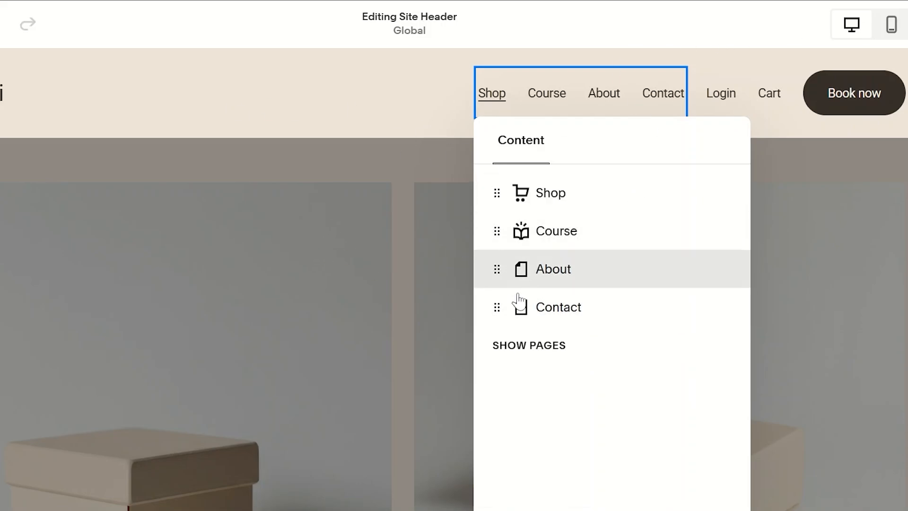
left_click(883, 124)
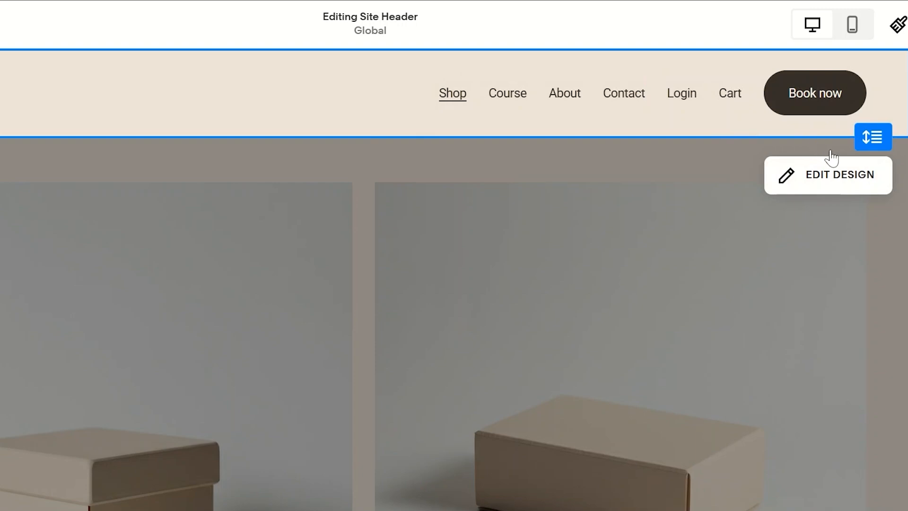
Set the site header's Link Spacing to 2.5vw and Element Spacing to 5.8vw in its design settings
left_click(839, 175)
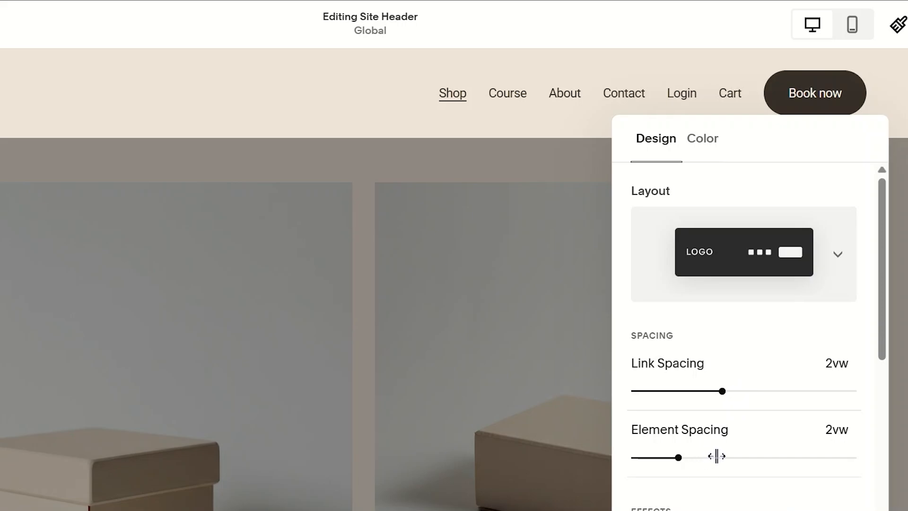
left_click_drag(717, 456, 761, 457)
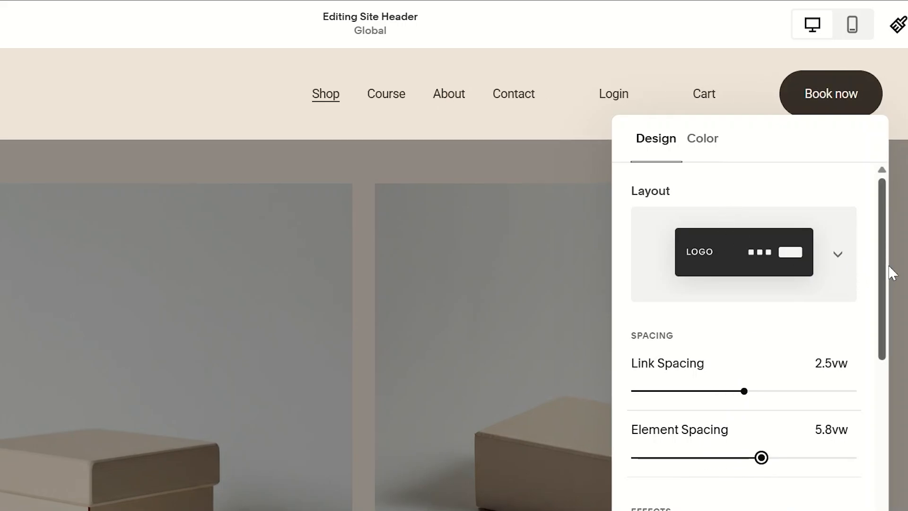
left_click_drag(881, 267, 870, 422)
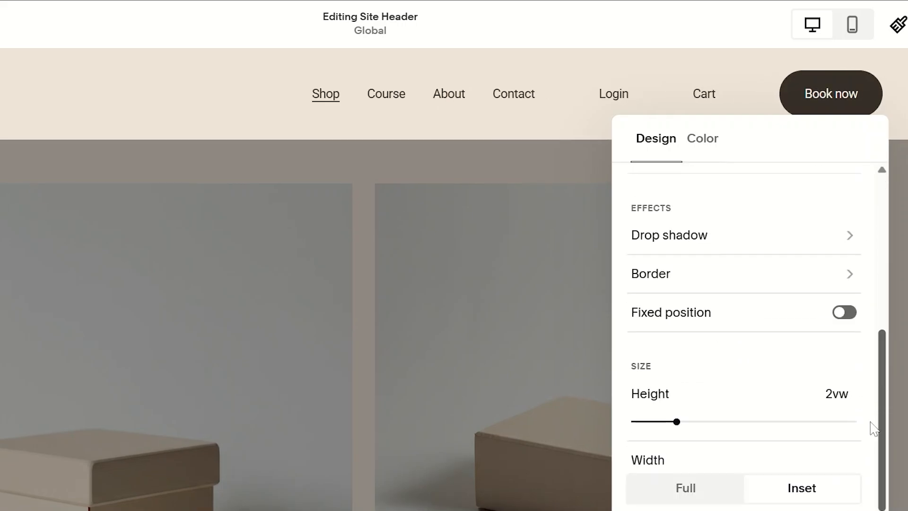
scroll(869, 341, "up", 6)
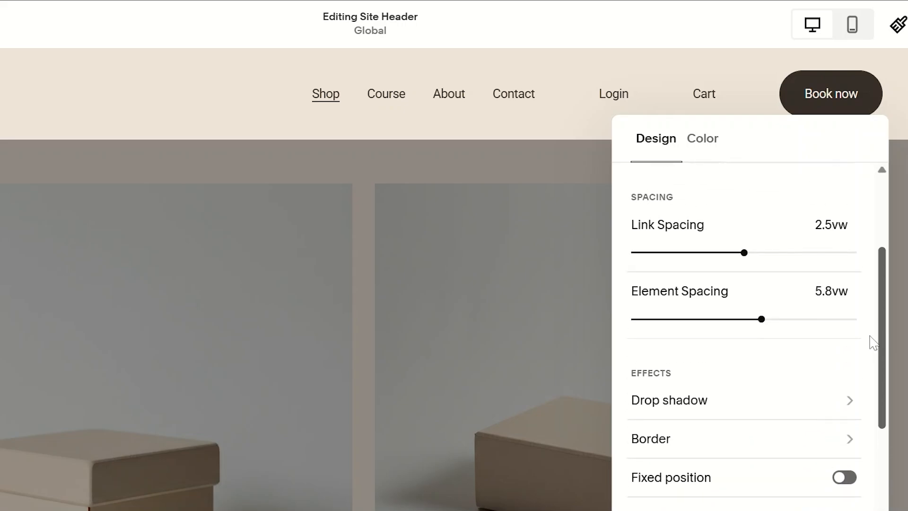
left_click(431, 179)
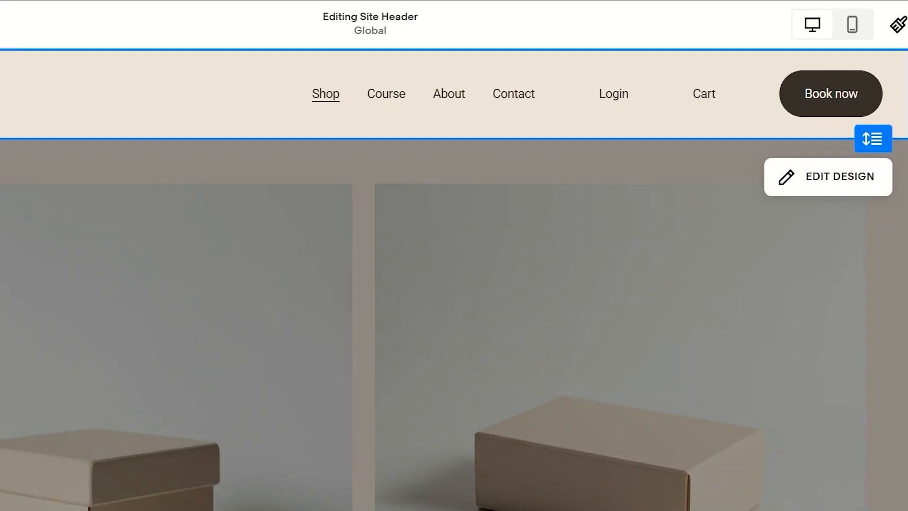
Check the header's available elements, save the header changes and look over the Shop page
left_click(49, 178)
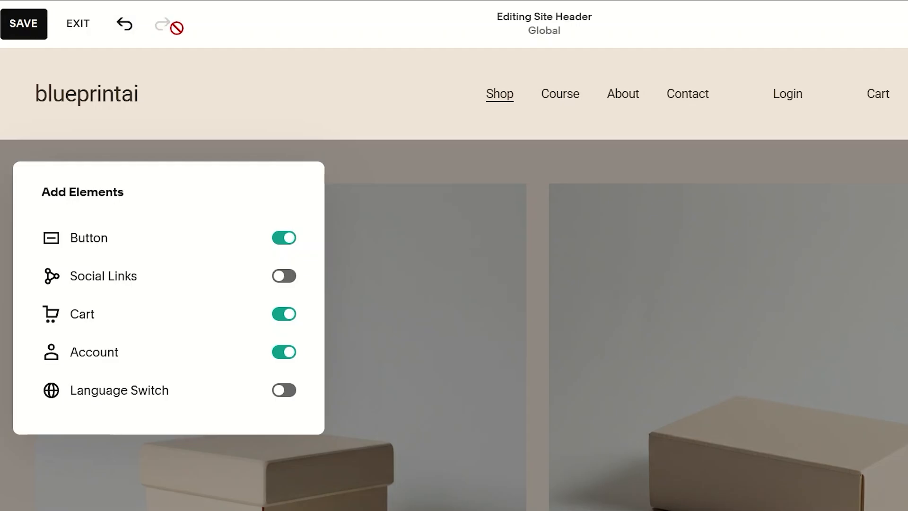
left_click(38, 21)
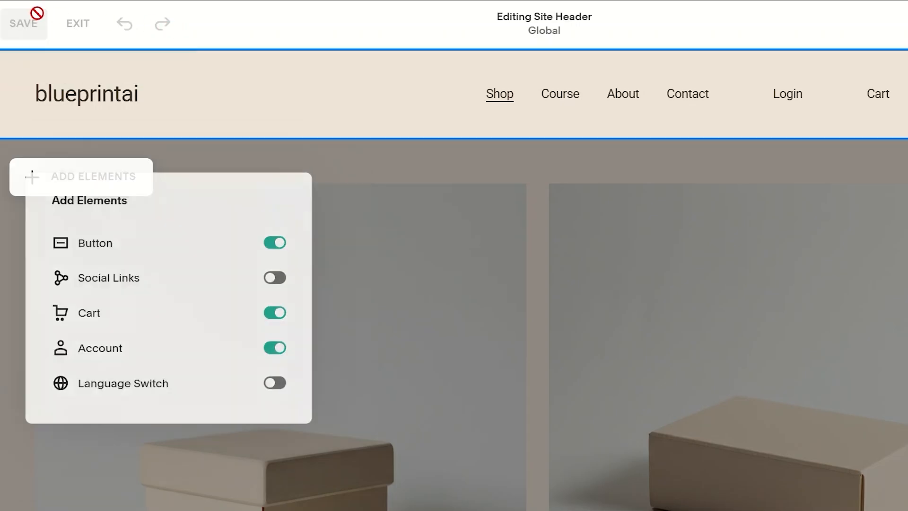
scroll(454, 279, "down", 15)
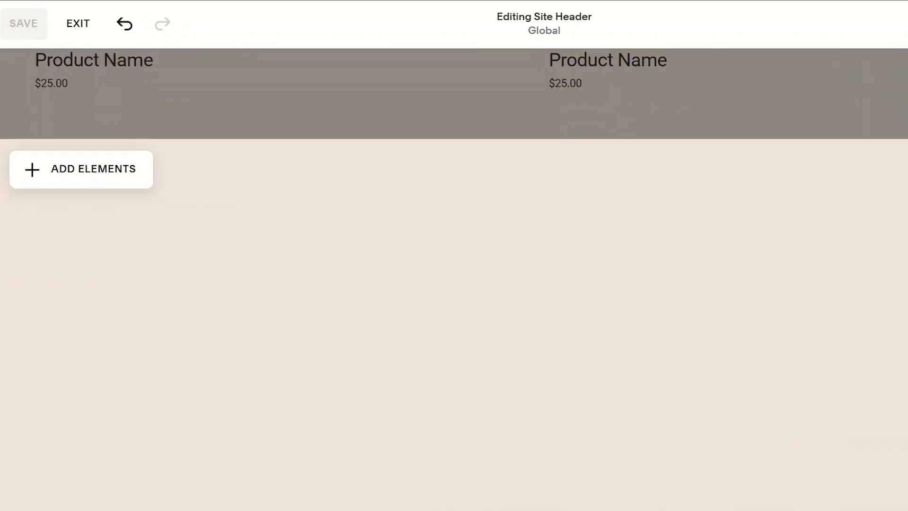
scroll(454, 279, "up", 15)
scroll(454, 279, "up", 1)
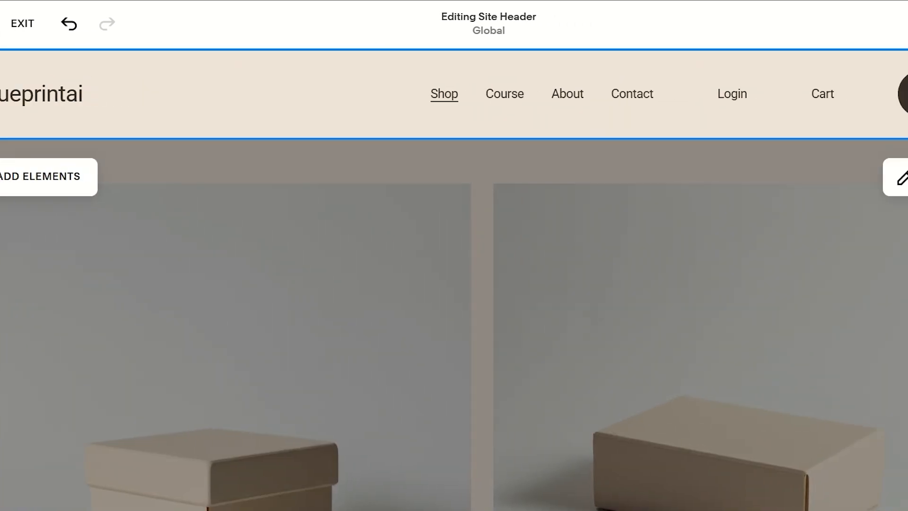
Switch the header editor to the mobile view and look over the header's Design and Color settings
left_click(848, 34)
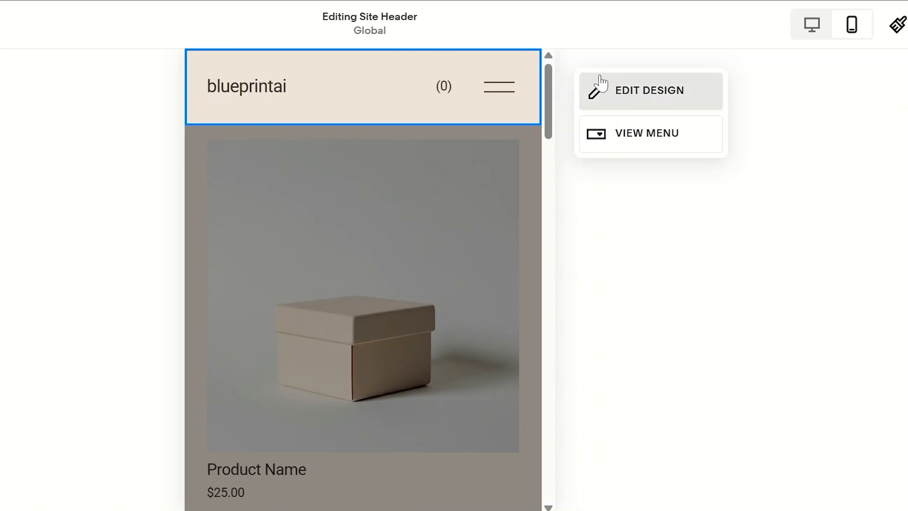
left_click(619, 98)
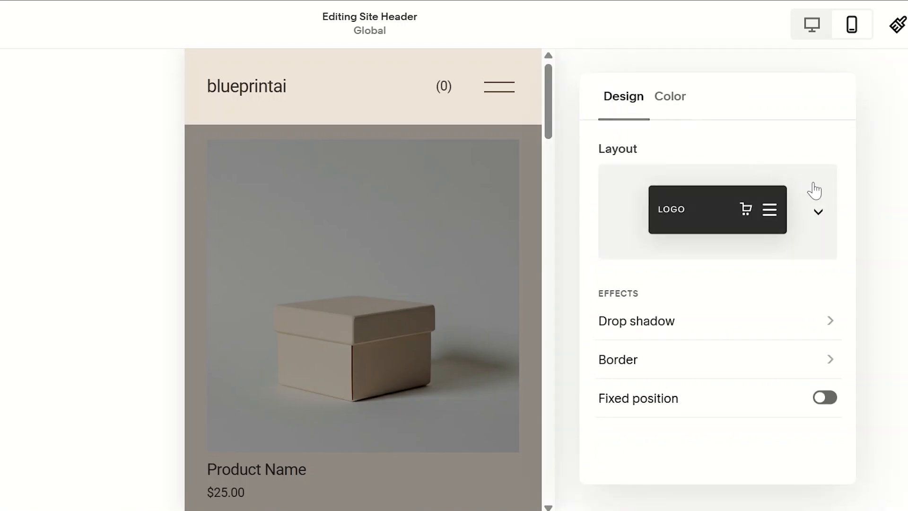
left_click(678, 119)
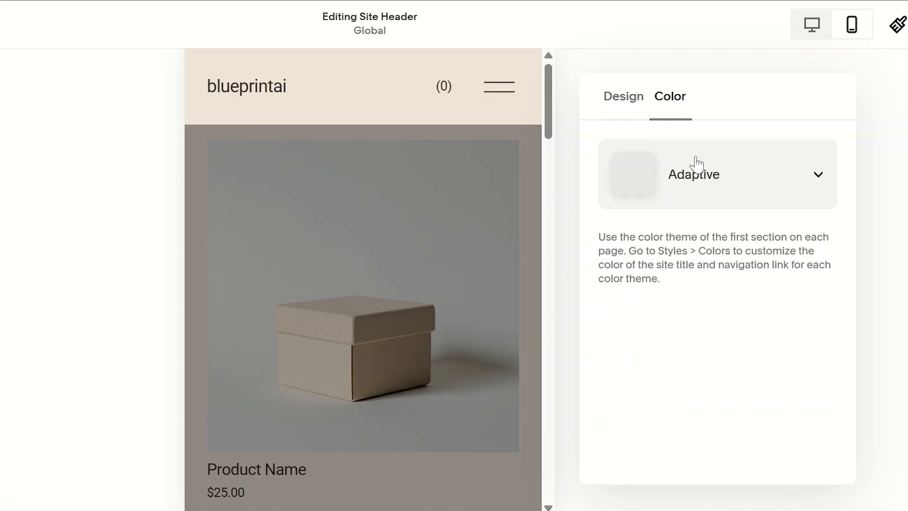
left_click(621, 113)
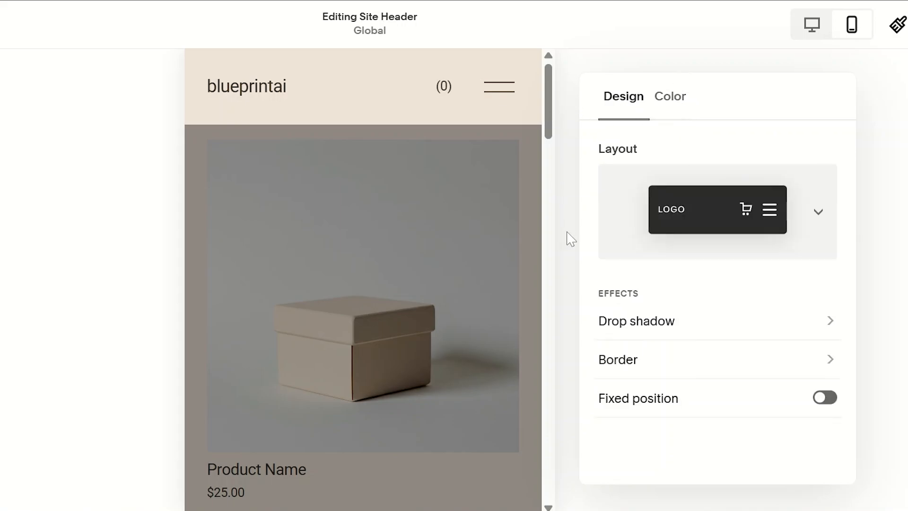
left_click(529, 122)
Look through the mobile version of the Shop page down to the footer area and exit header editing
scroll(565, 344, "down", 15)
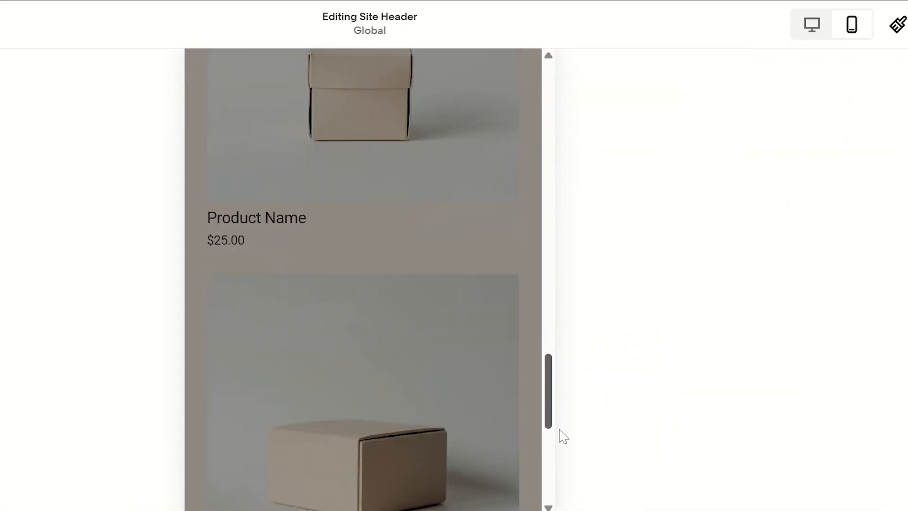
scroll(562, 436, "down", 3)
scroll(563, 473, "up", 20)
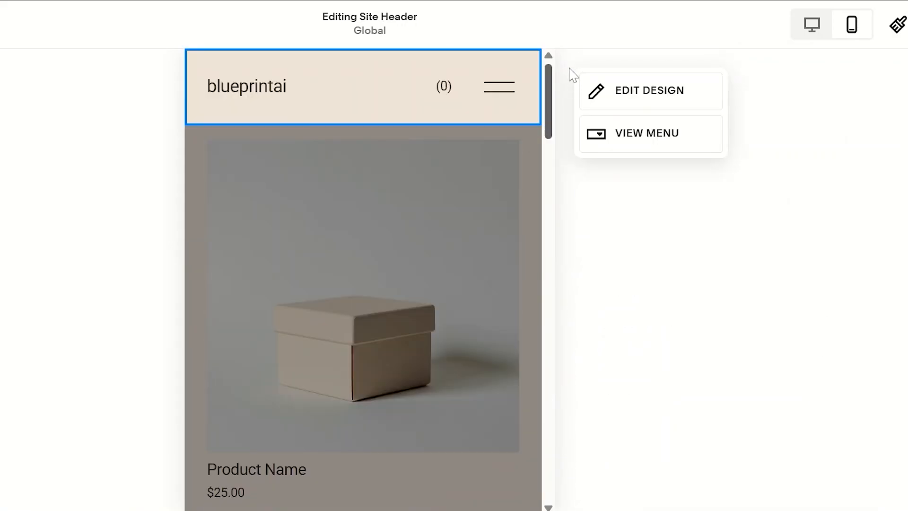
scroll(566, 339, "down", 10)
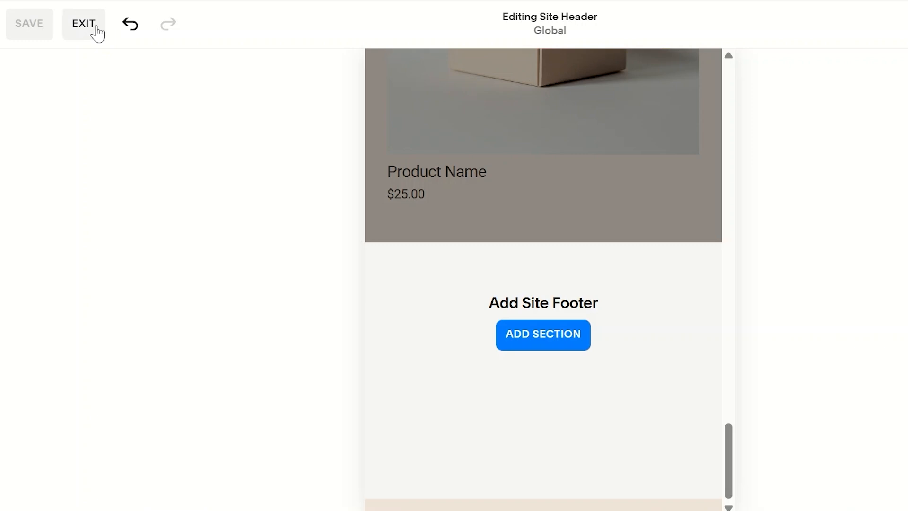
left_click(85, 23)
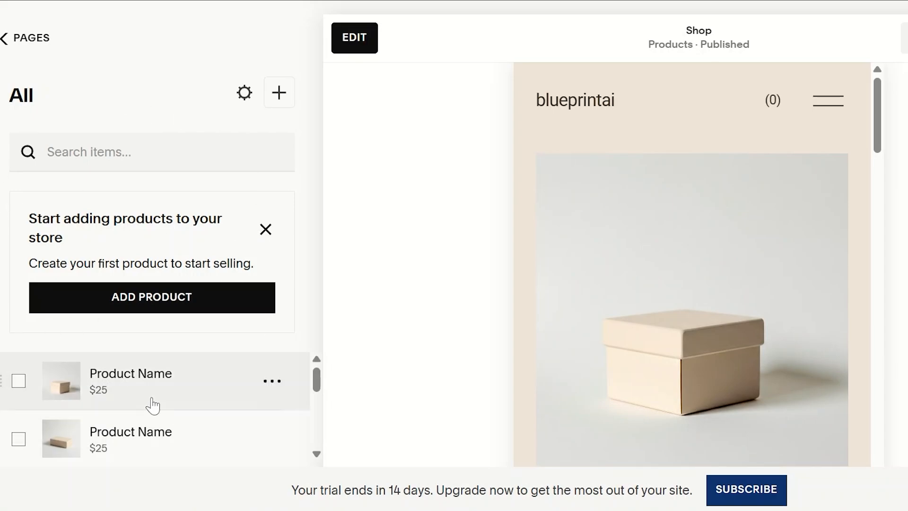
View the first box product's page and open that product for editing
left_click(689, 305)
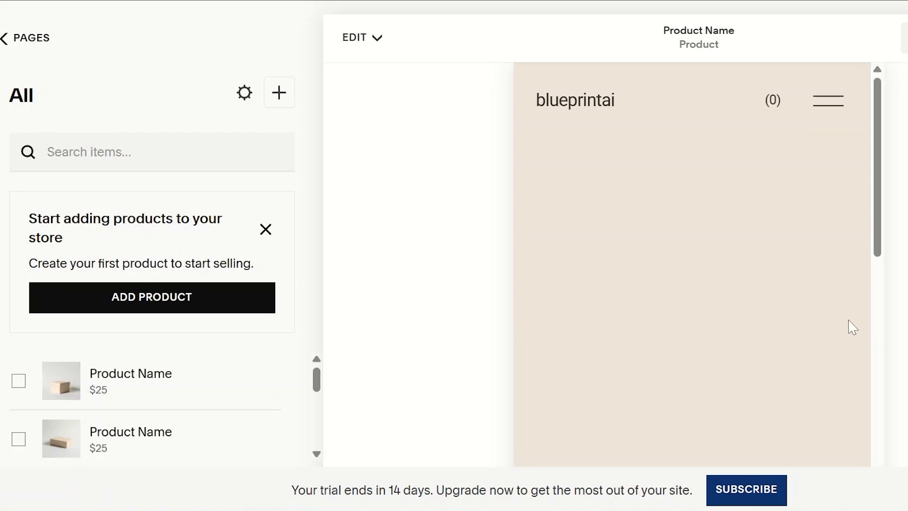
left_click_drag(880, 175, 871, 254)
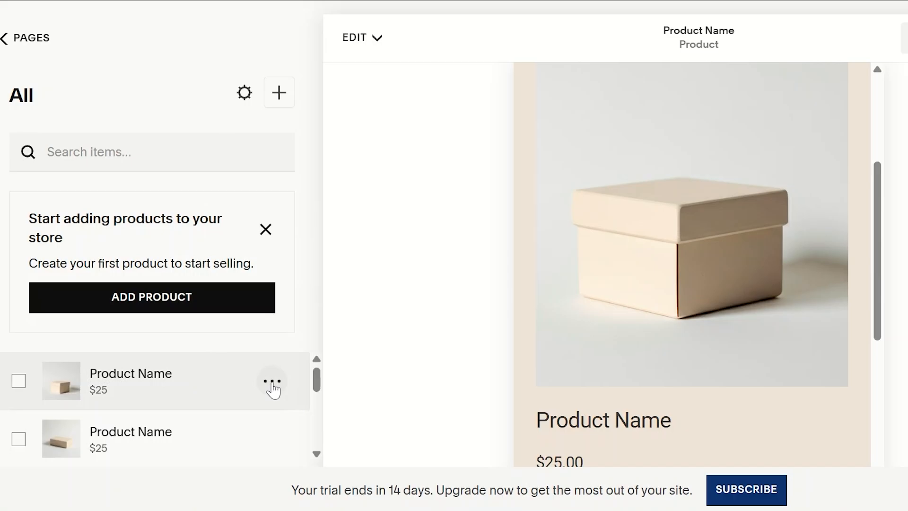
left_click(273, 384)
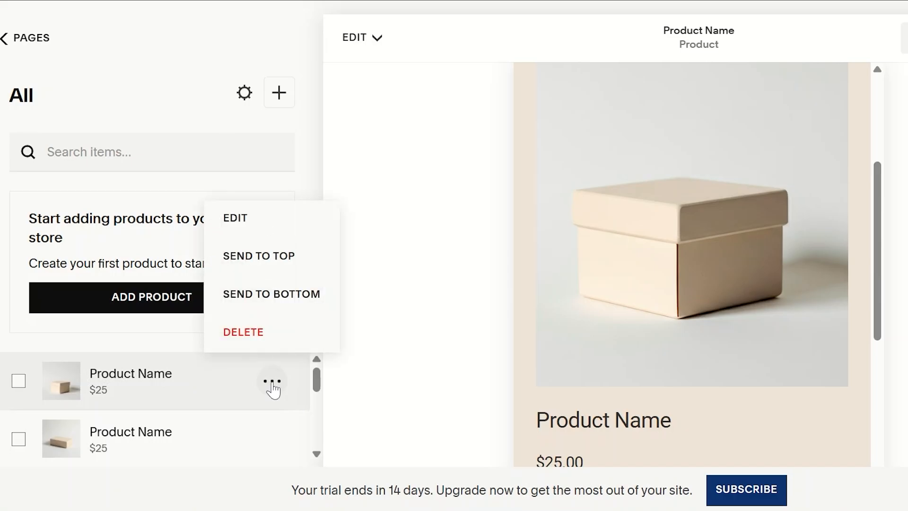
left_click(311, 226)
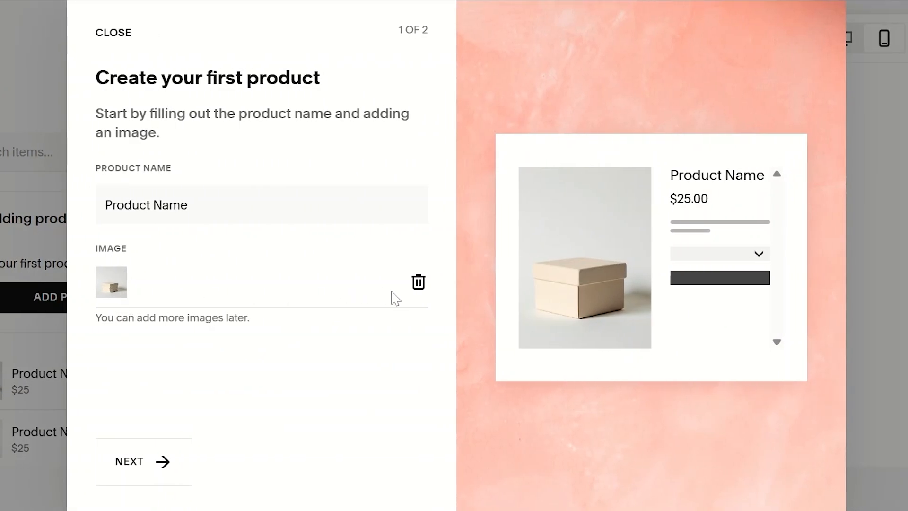
Remove the product's existing image and check the options for adding a new one
left_click(418, 282)
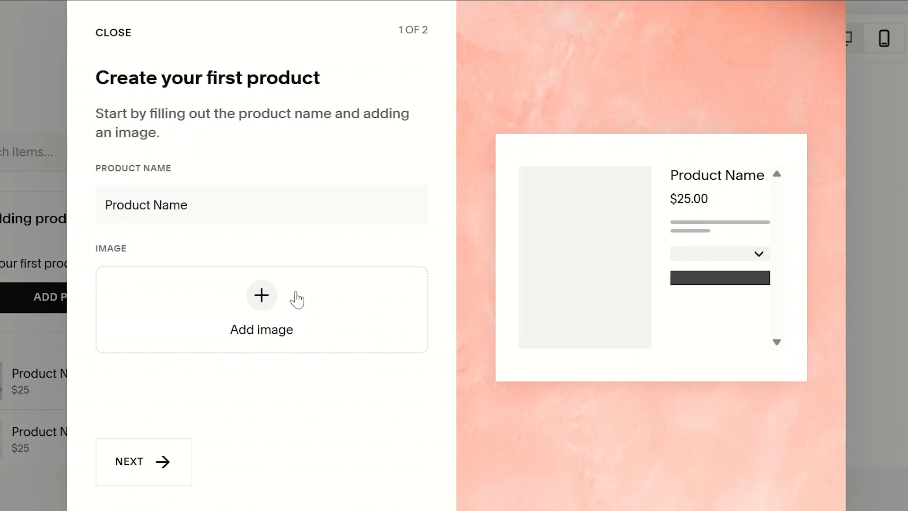
left_click(257, 298)
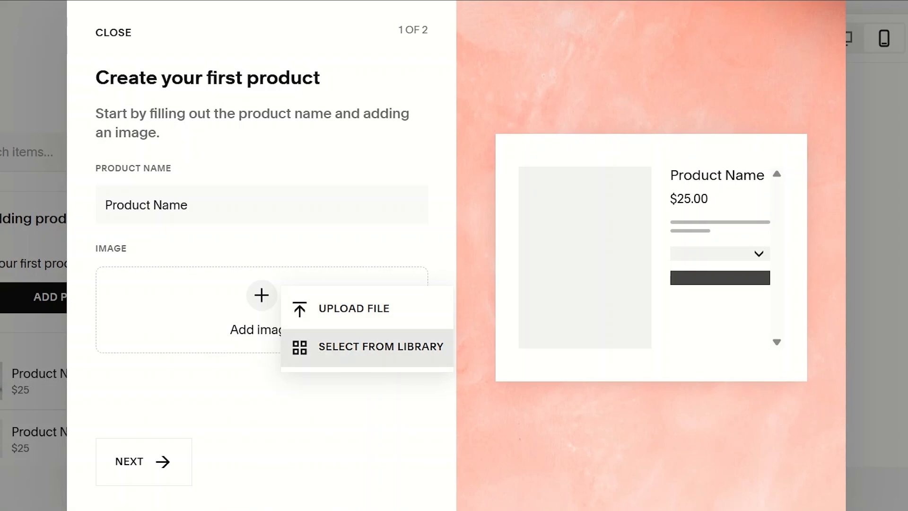
left_click(212, 454)
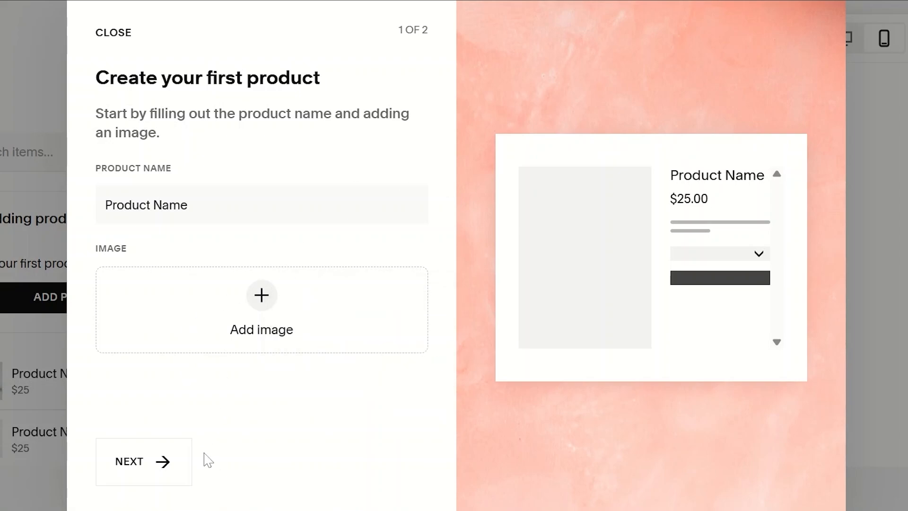
Turn off Unlimited Stock, set the product's stock to 18 and continue to its full details
left_click(160, 464)
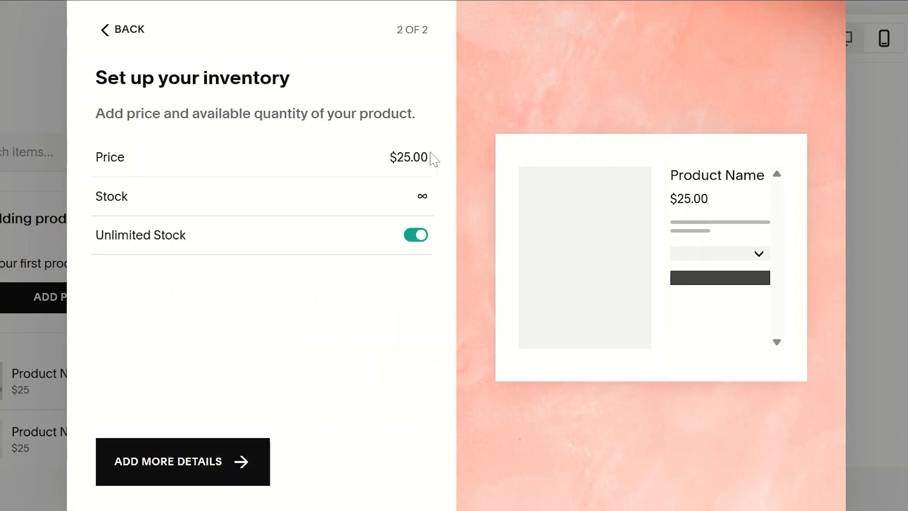
left_click_drag(411, 156, 440, 191)
left_click(418, 204)
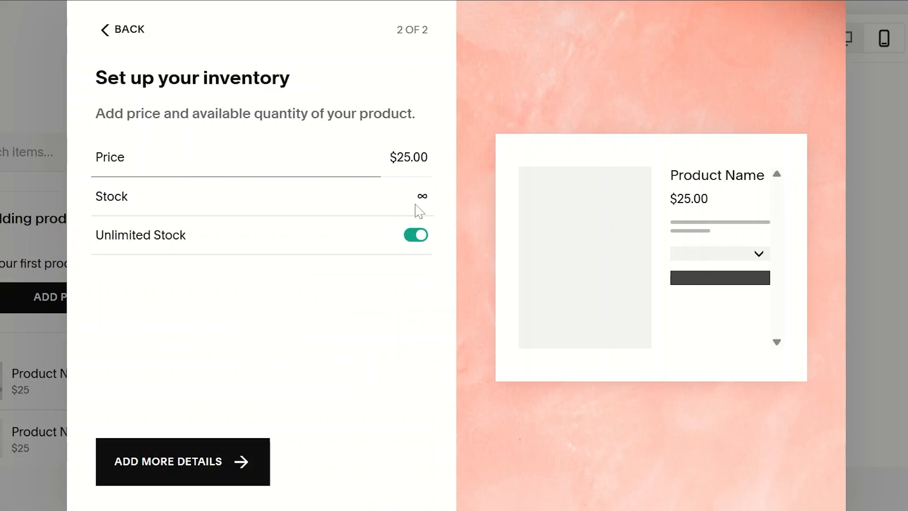
left_click(416, 239)
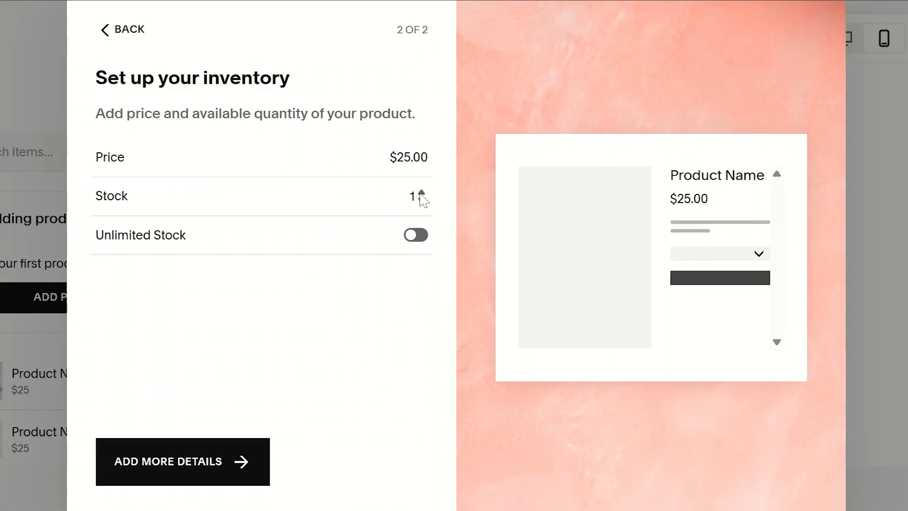
left_click(421, 193)
left_click(421, 193)
left_click(421, 193)
left_click(421, 193)
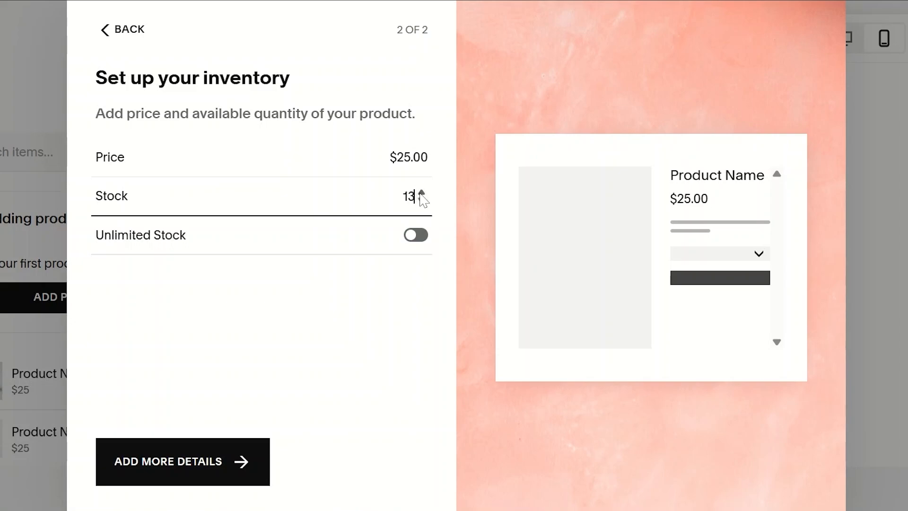
left_click(203, 468)
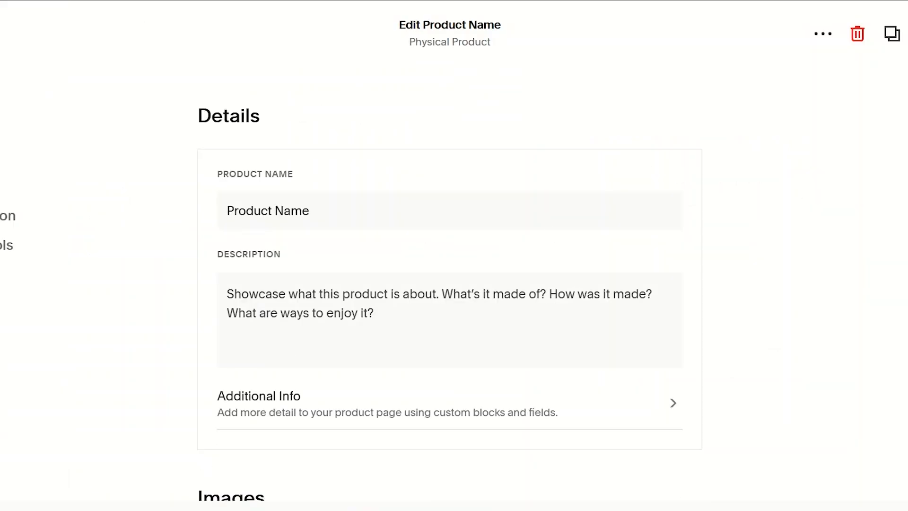
Review the product's Inventory, Fulfillment and Organization sections and save the product
scroll(449, 288, "down", 13)
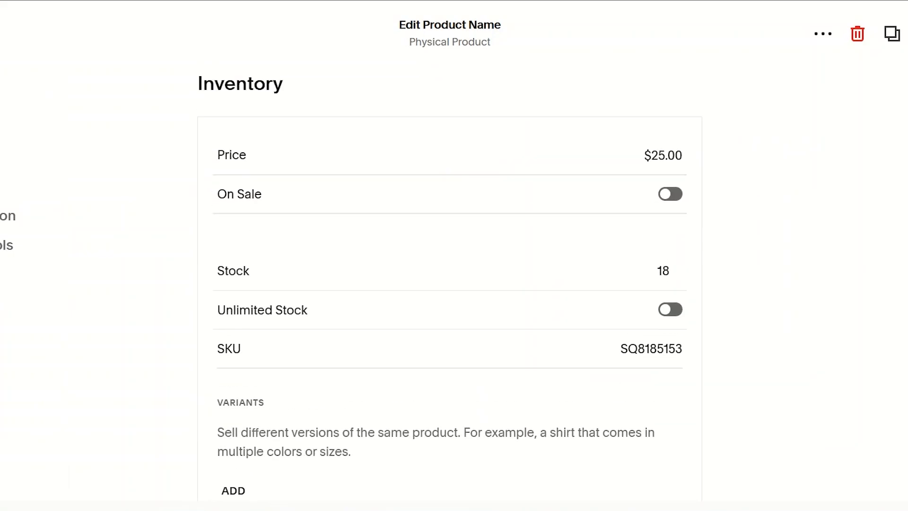
scroll(450, 289, "up", 1)
scroll(450, 288, "down", 1)
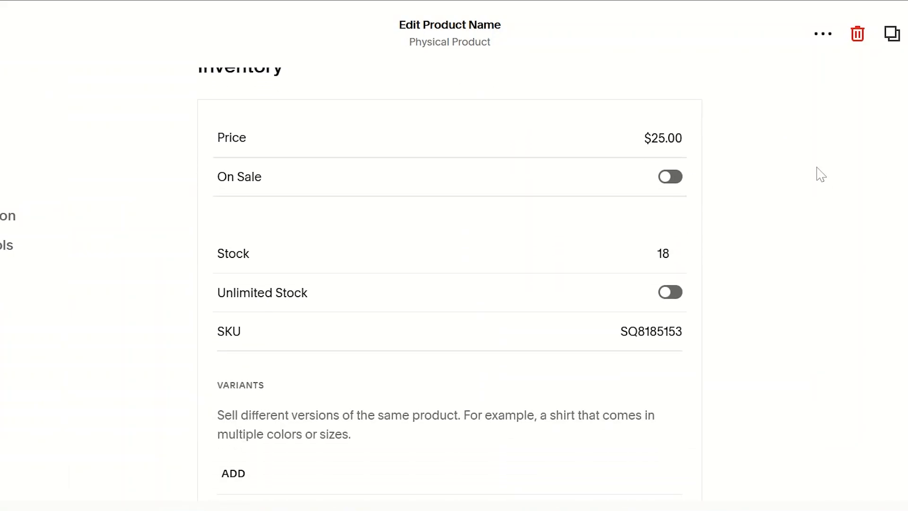
scroll(449, 288, "down", 5)
scroll(449, 288, "up", 3)
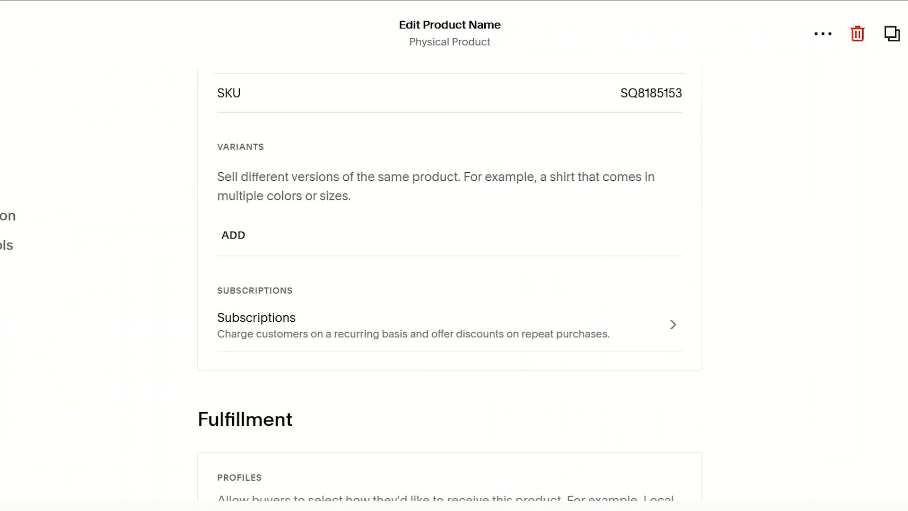
scroll(449, 288, "down", 1)
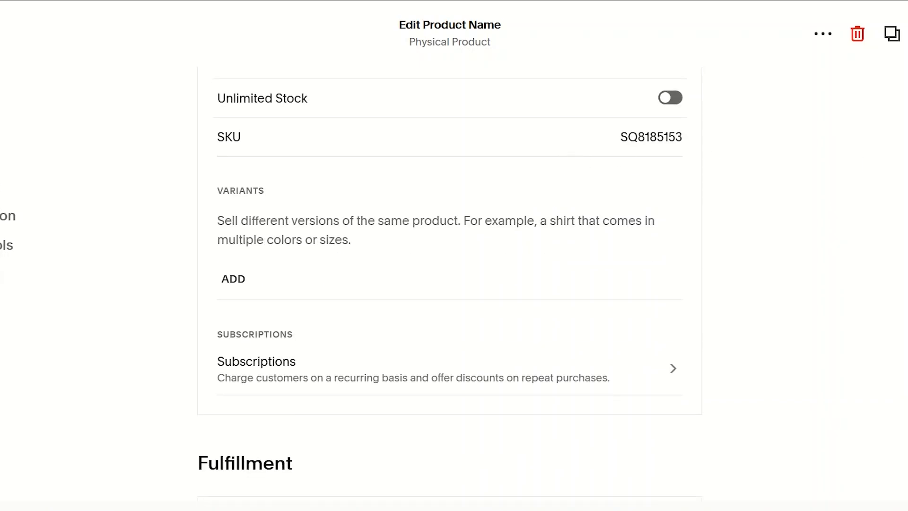
scroll(449, 268, "down", 5)
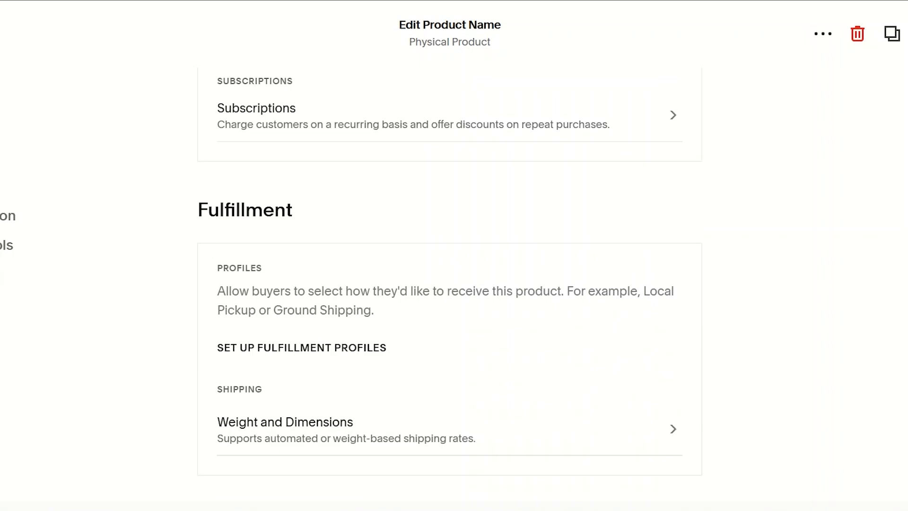
scroll(450, 272, "down", 1)
scroll(450, 272, "up", 1)
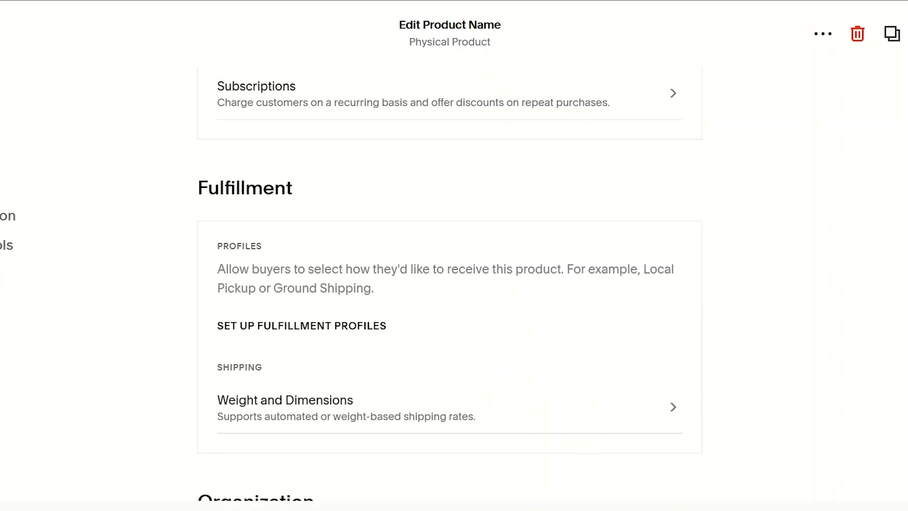
scroll(449, 272, "down", 2)
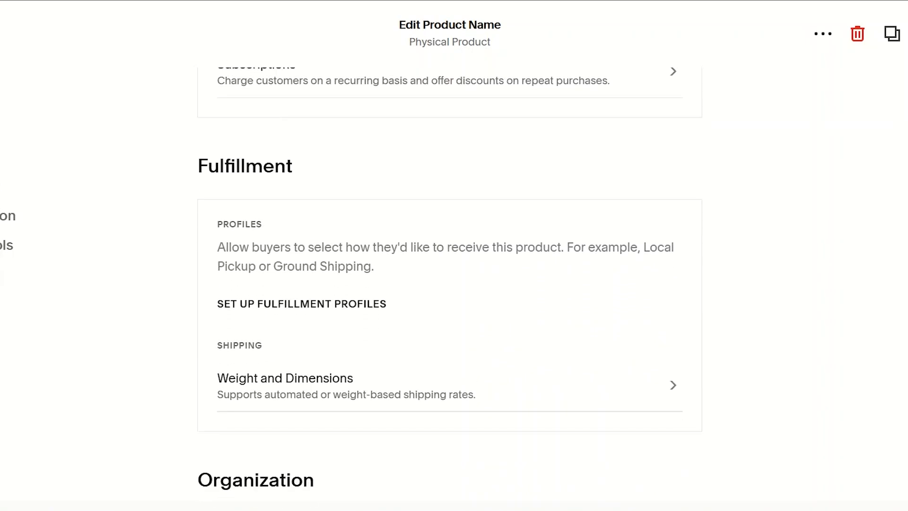
scroll(449, 271, "down", 5)
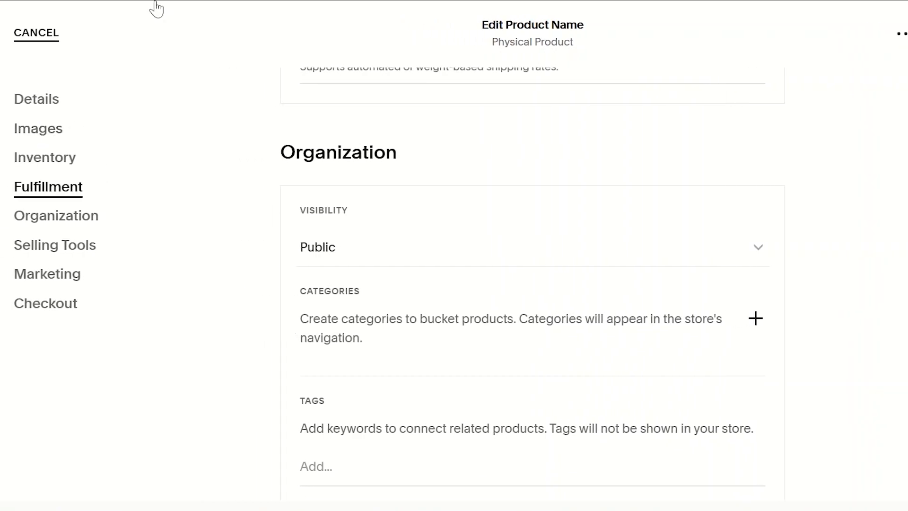
left_click(866, 48)
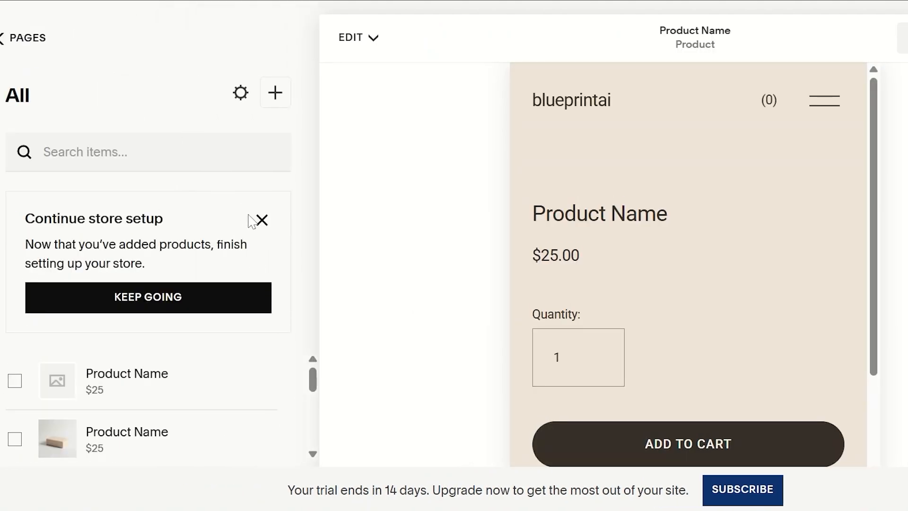
Dismiss the store setup card and review the store's General, Social Image and SEO settings
left_click(259, 220)
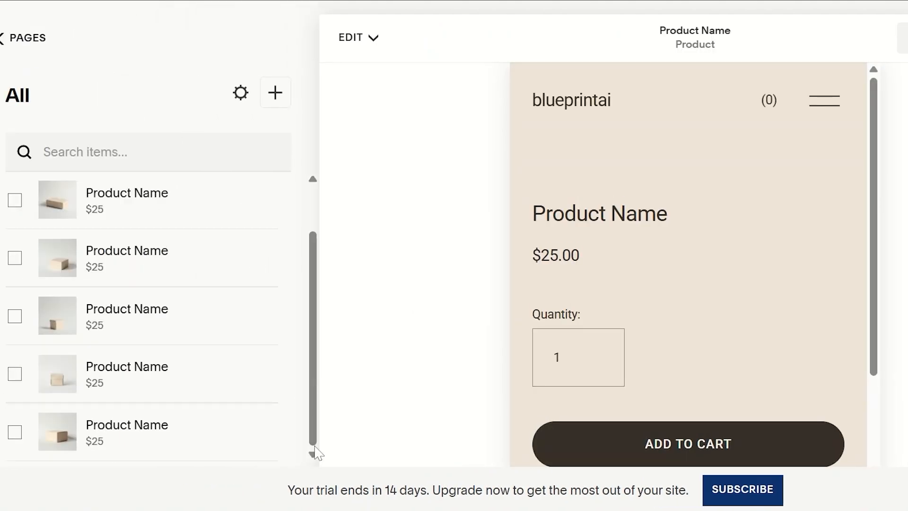
left_click(241, 92)
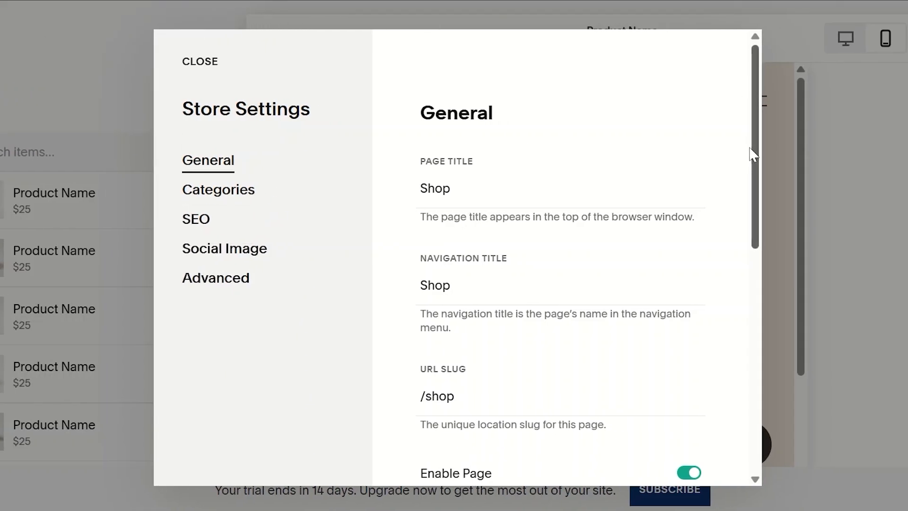
left_click_drag(754, 135, 752, 178)
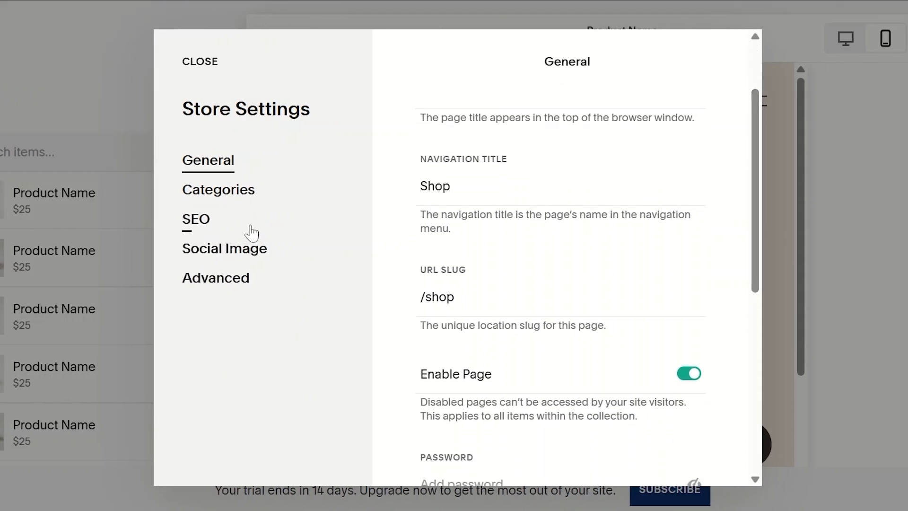
left_click(256, 265)
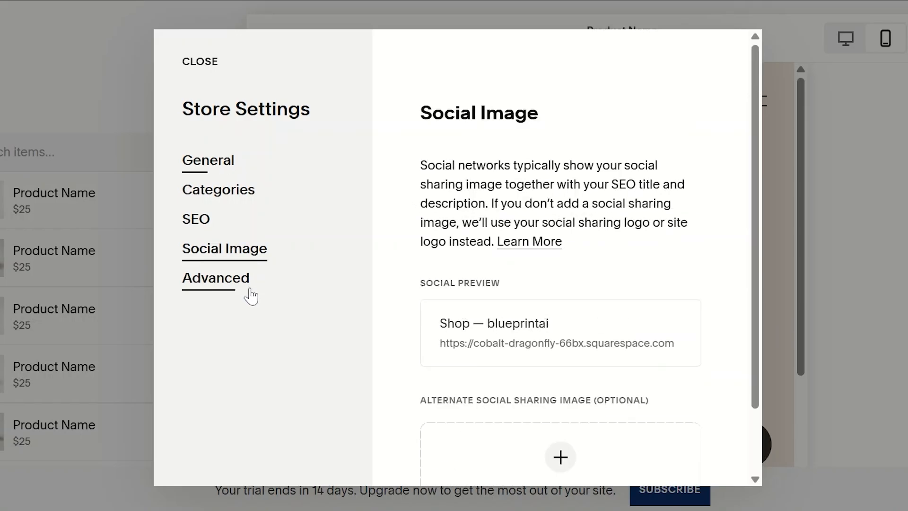
left_click(200, 222)
left_click(201, 70)
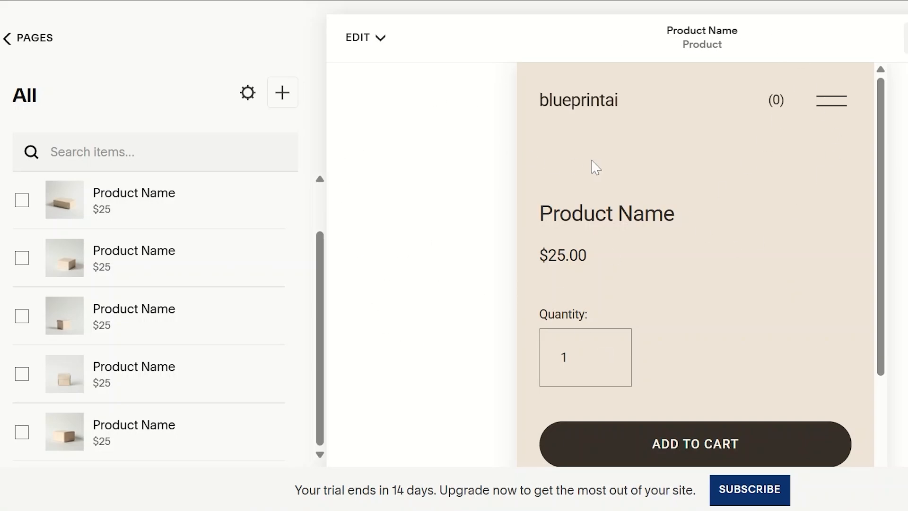
left_click_drag(317, 242, 324, 186)
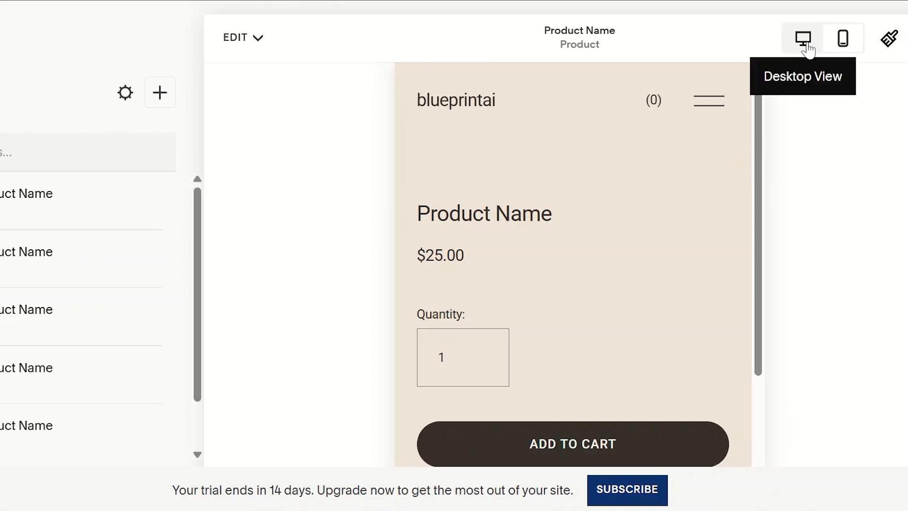
Switch the product page to desktop view, look it over and check its editing options
left_click(803, 39)
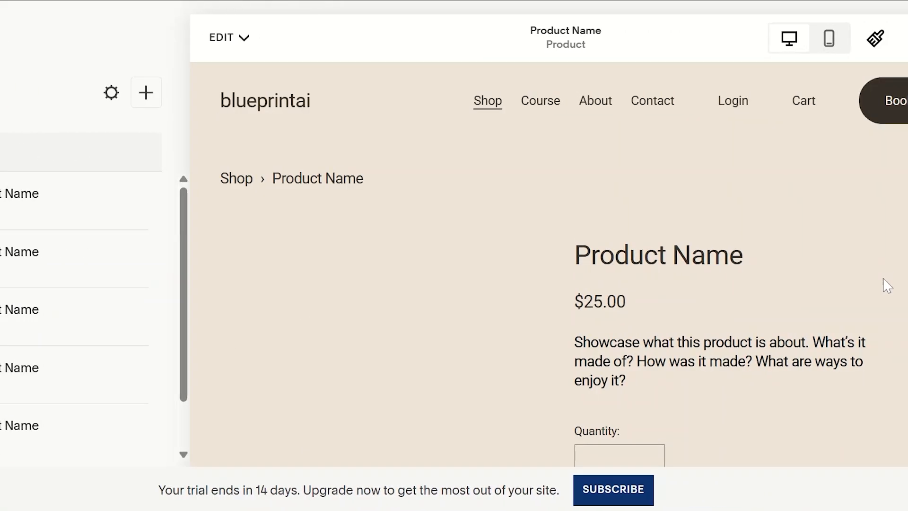
scroll(898, 454, "down", 5)
scroll(880, 113, "up", 5)
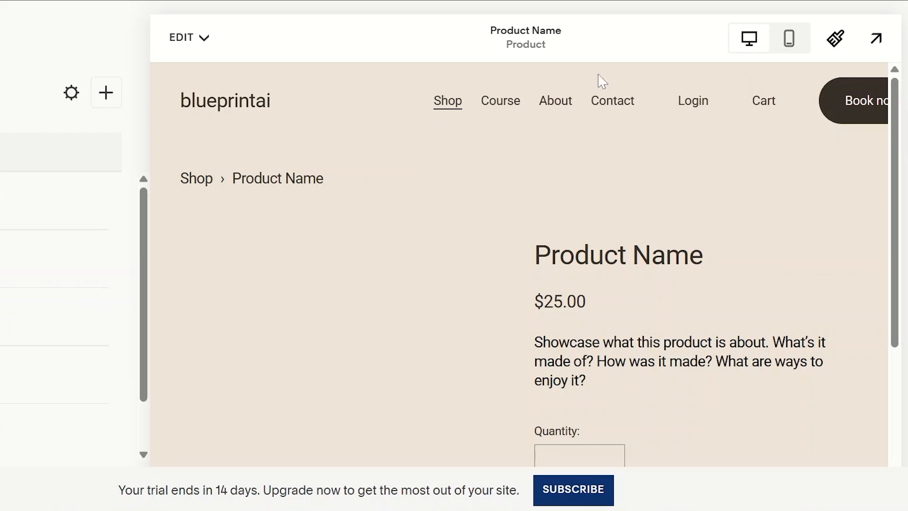
left_click(203, 47)
left_click(209, 49)
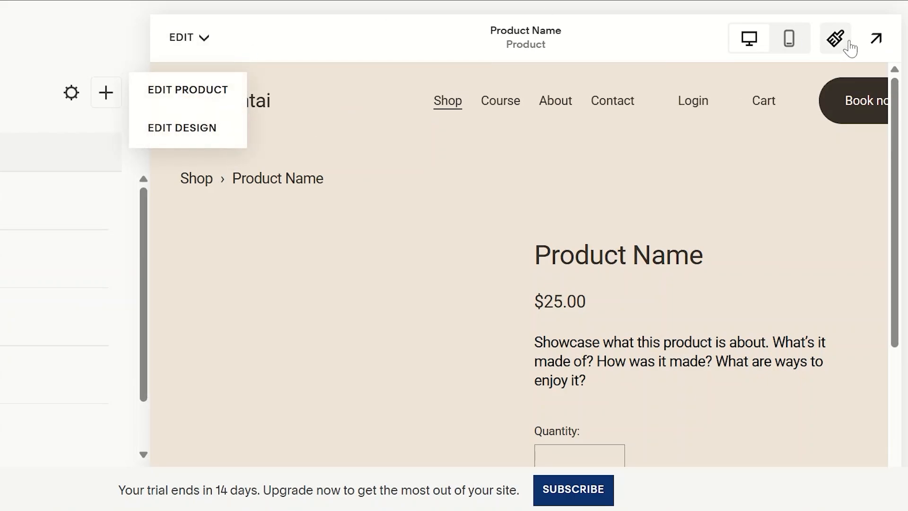
Preview the product page at full size, review it from header to Add to Cart and exit the preview
left_click(877, 39)
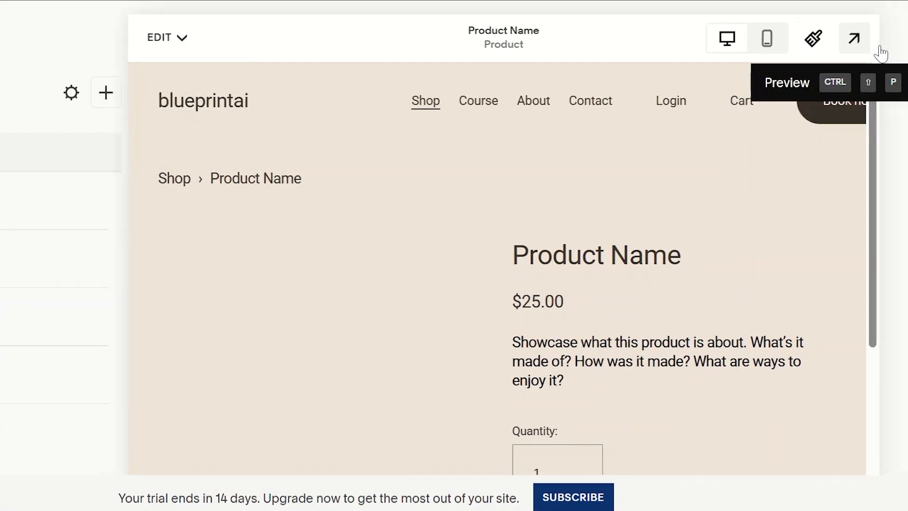
scroll(906, 232, "down", 4)
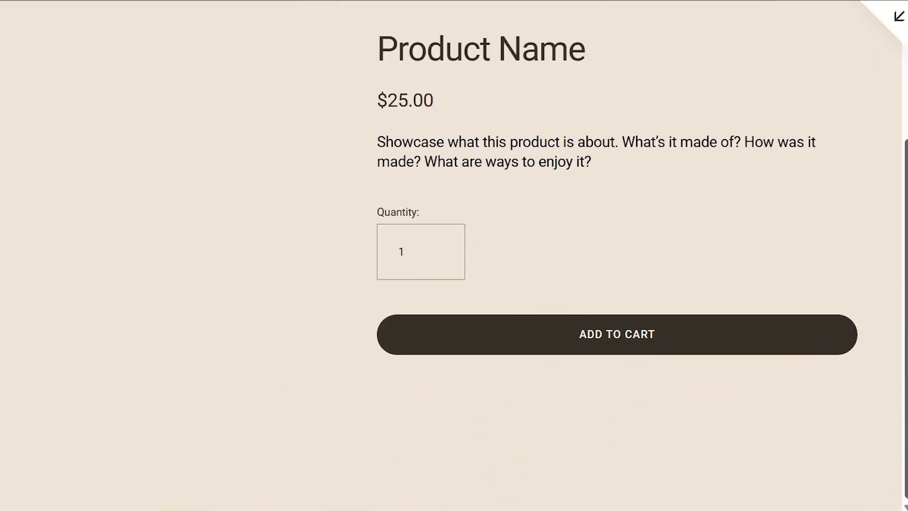
scroll(906, 232, "up", 4)
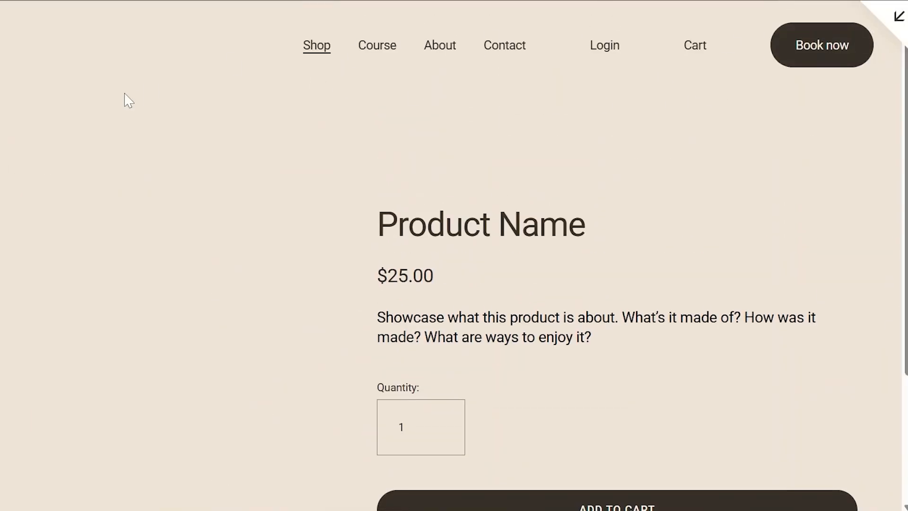
left_click(898, 19)
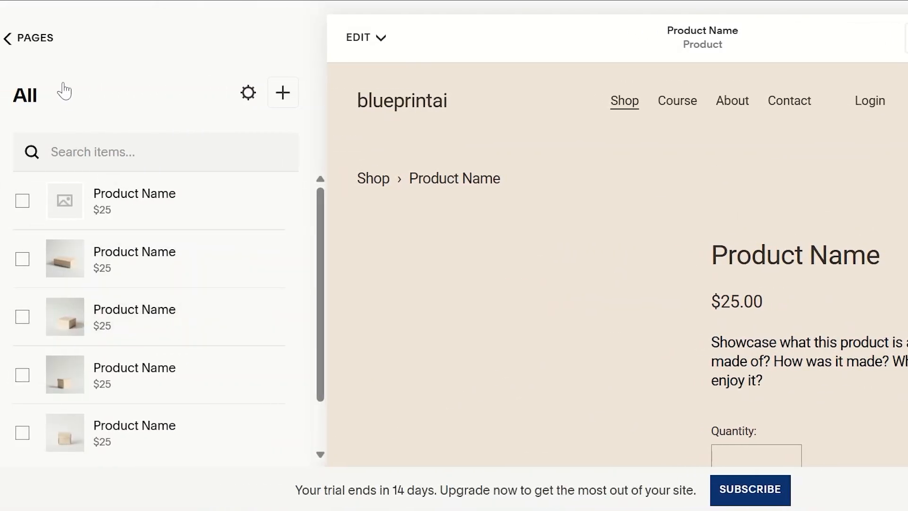
Leave the store's product list, go back through Pages to the site's main menu and look through its sections
left_click(7, 40)
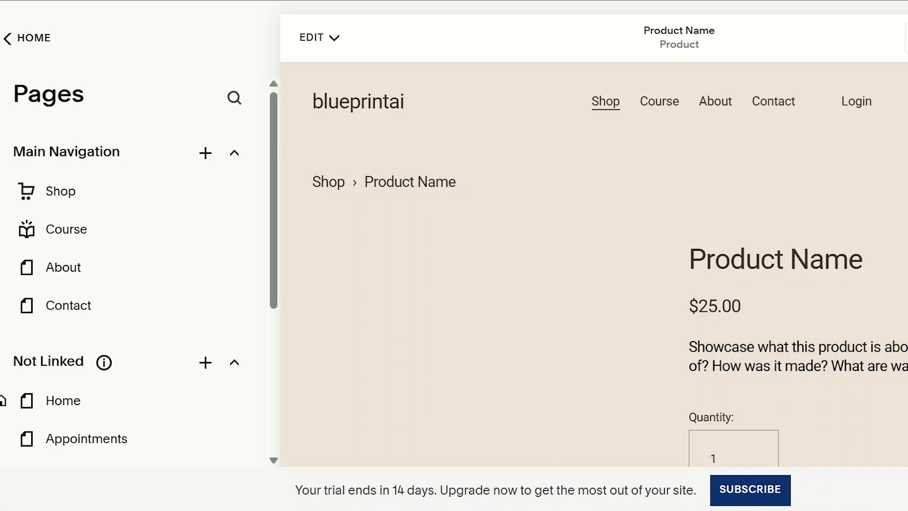
left_click(334, 38)
left_click(15, 40)
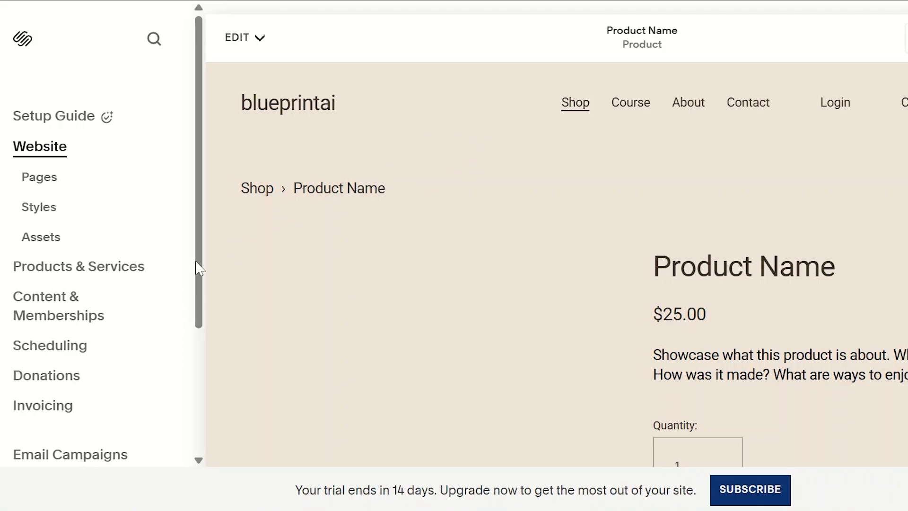
left_click_drag(201, 271, 193, 312)
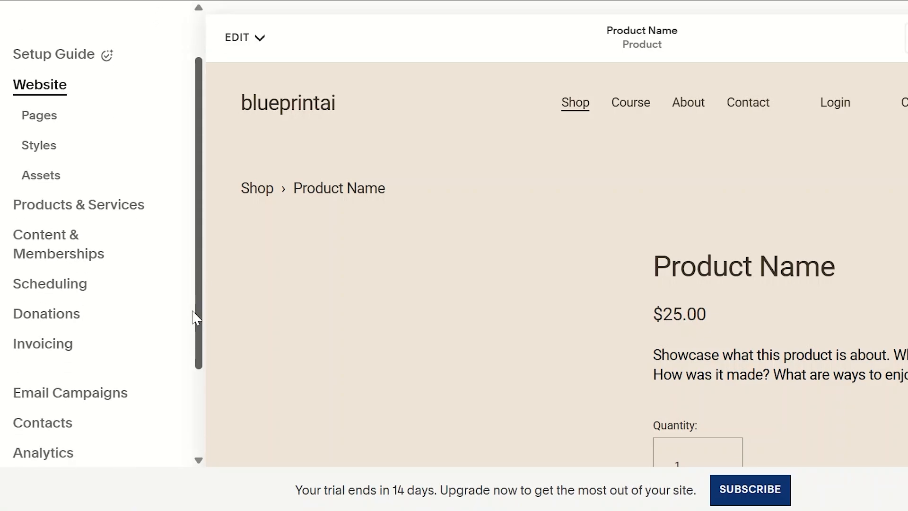